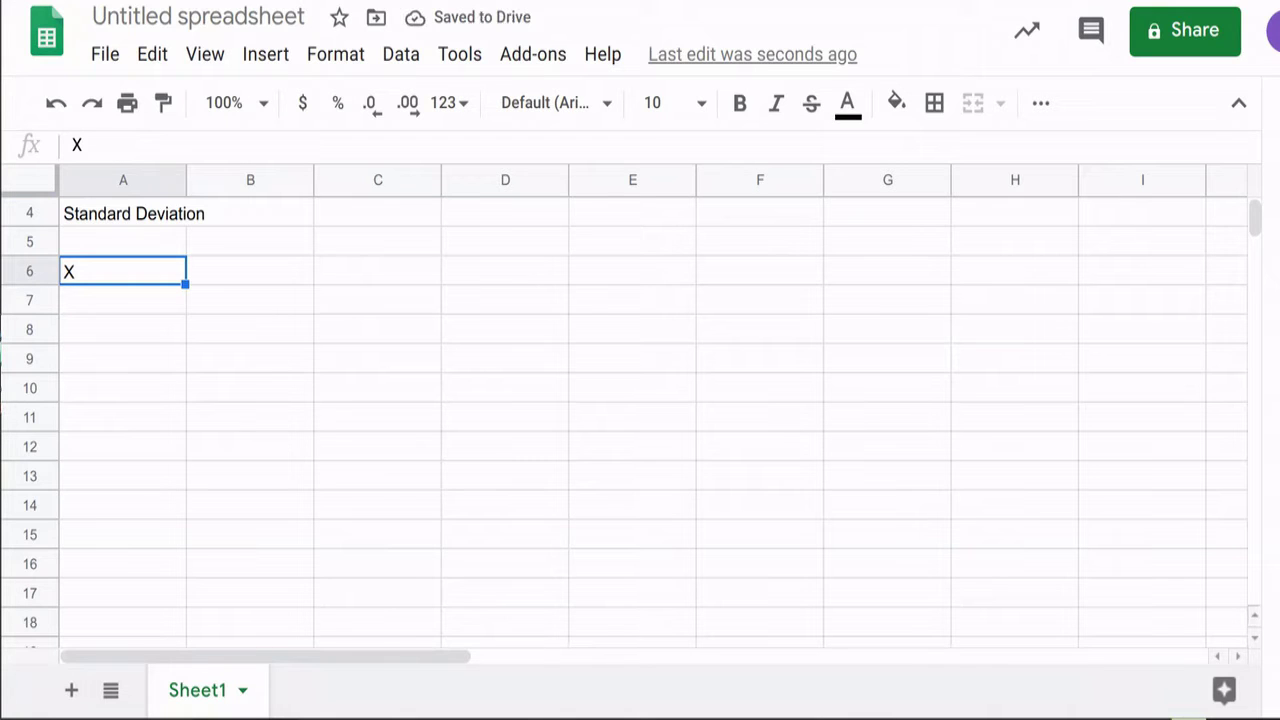
# - Enter the values 12, 4, 3, 2, 4, 5, 1, 34, 4, 5 and 2 down cells A7 to A17 under the X heading
pyautogui.click(123, 300)
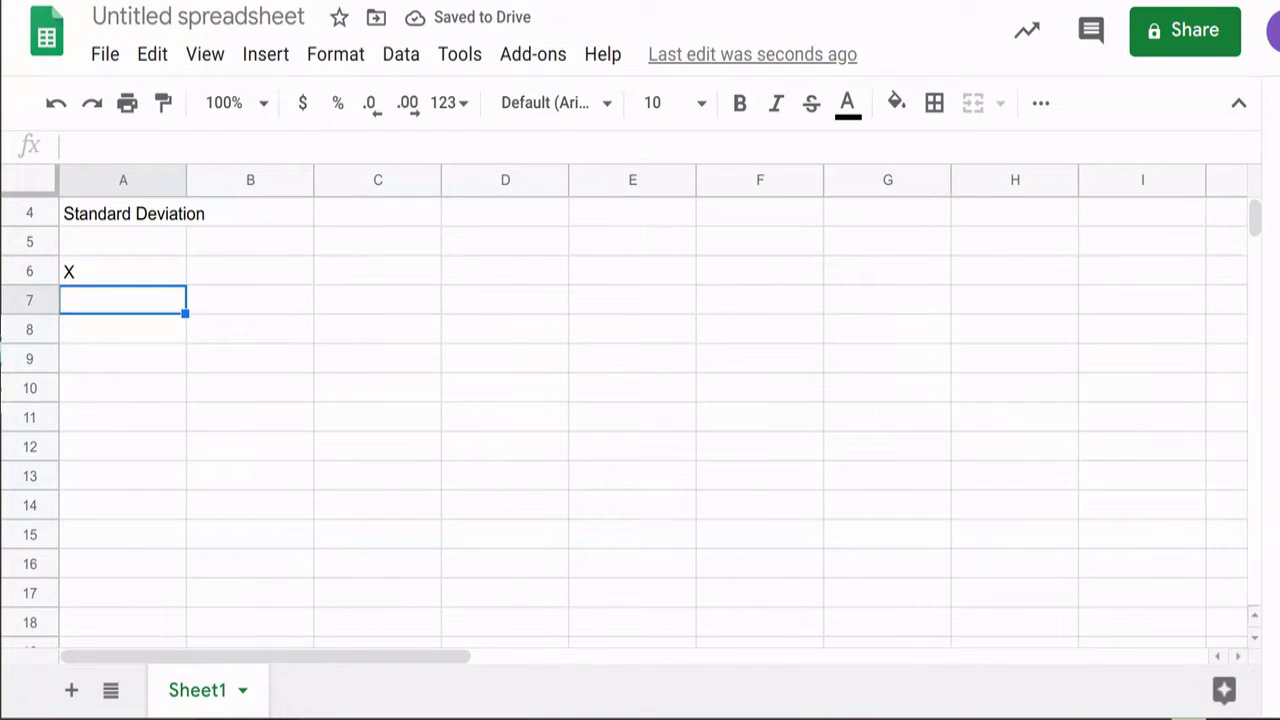
pyautogui.write('12')
pyautogui.press('Return')
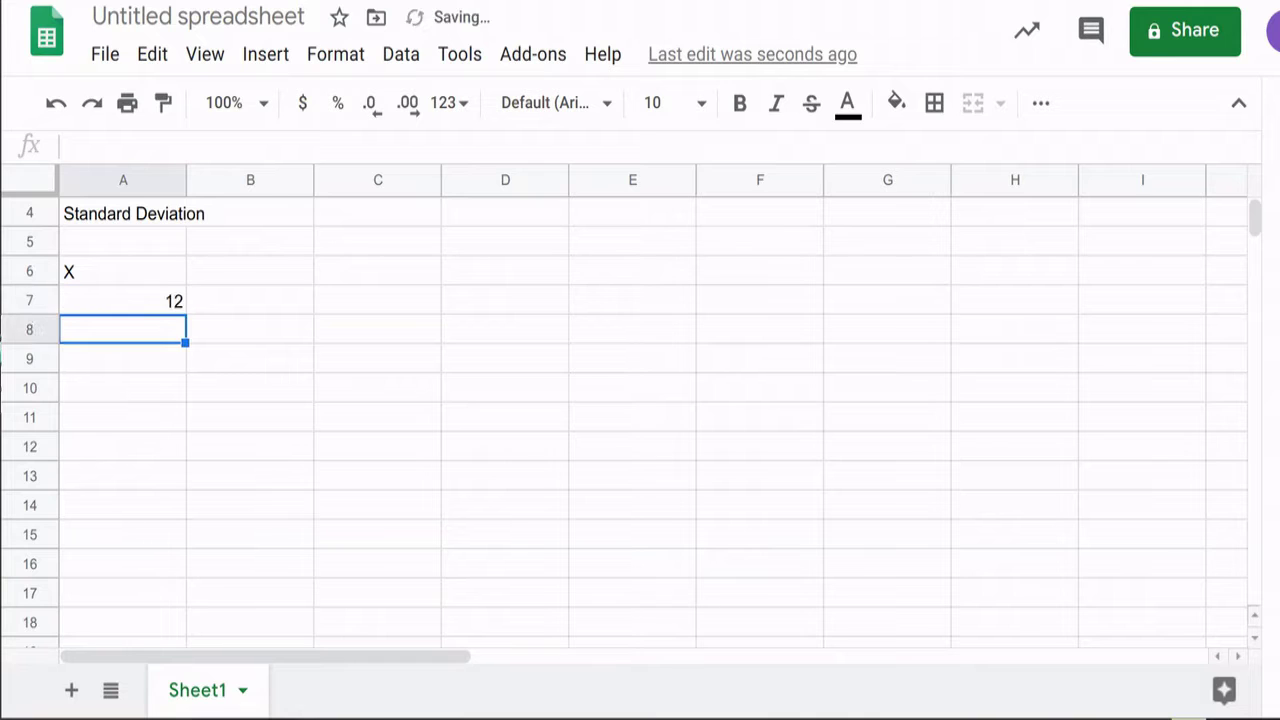
pyautogui.write('4')
pyautogui.press('Return')
pyautogui.write('3')
pyautogui.press('Return')
pyautogui.write('2')
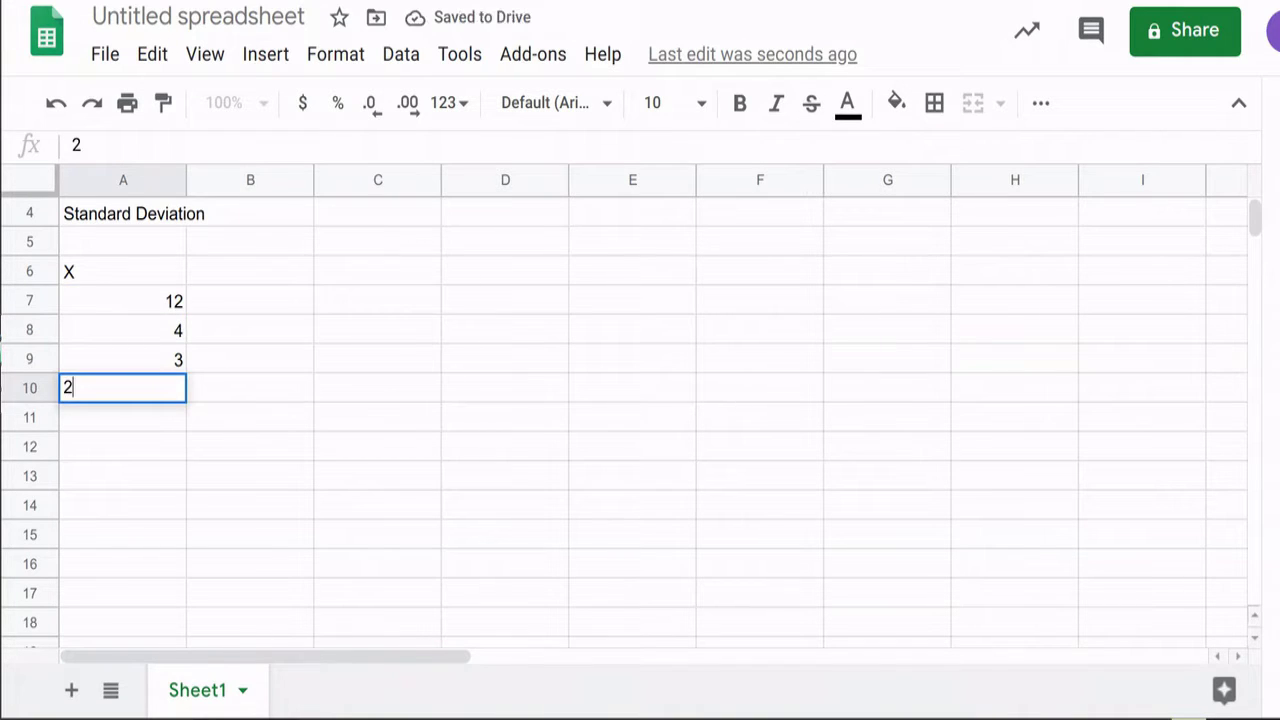
pyautogui.press('Return')
pyautogui.write('4')
pyautogui.press('Return')
pyautogui.write('5')
pyautogui.press('Return')
pyautogui.write('1')
pyautogui.press('Return')
pyautogui.write('3')
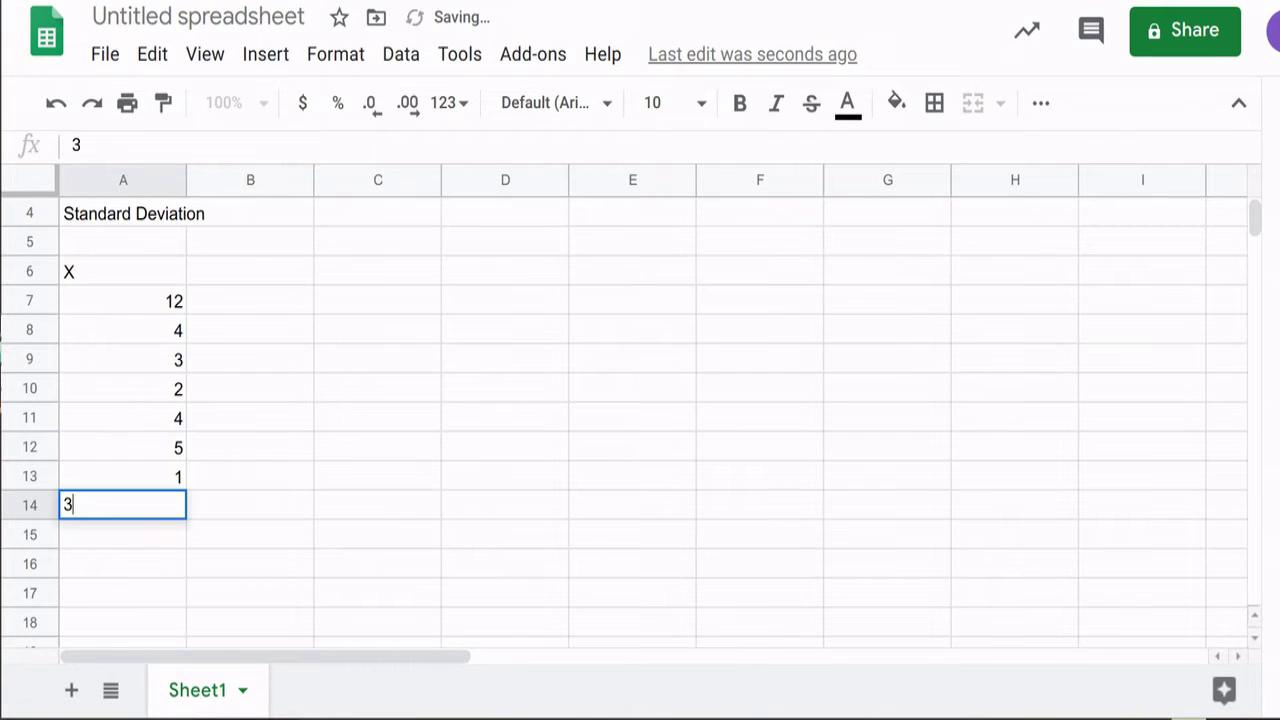
pyautogui.write('4')
pyautogui.press('Return')
pyautogui.write('4')
pyautogui.press('Return')
pyautogui.write('5')
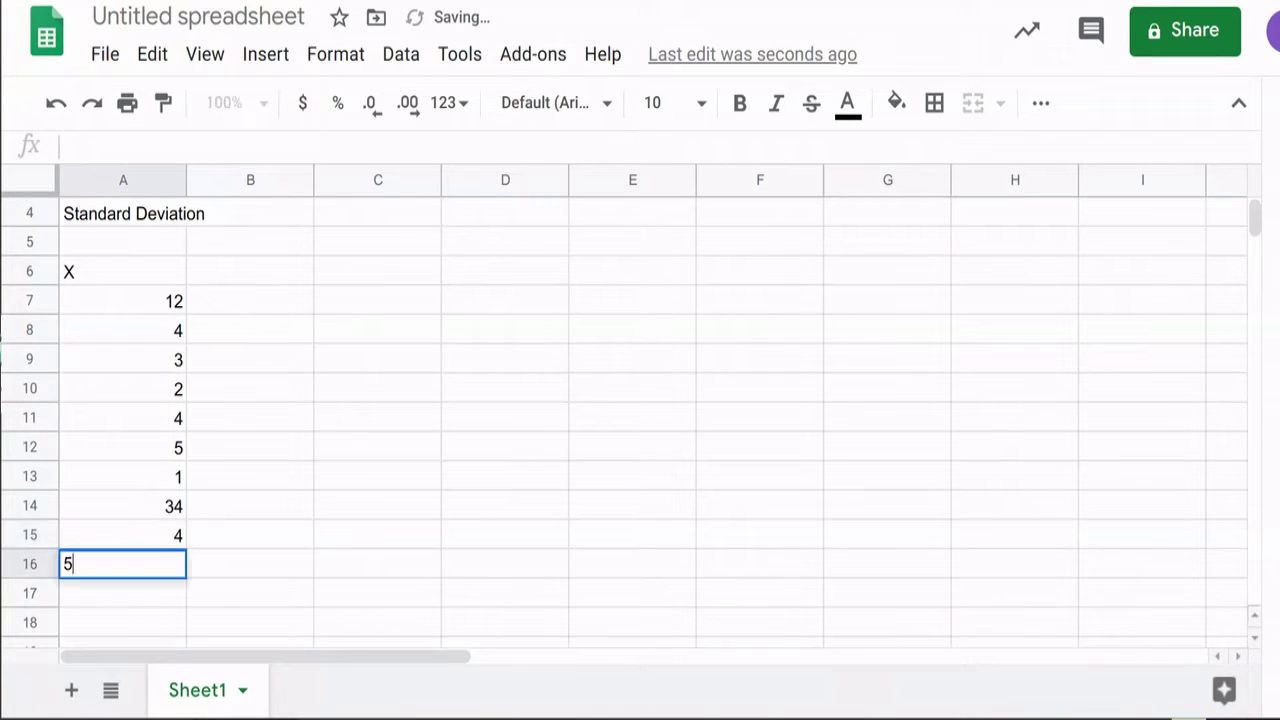
pyautogui.press('Return')
pyautogui.write('2')
pyautogui.press('Up')
pyautogui.press('Right')
pyautogui.press('Up')
pyautogui.press('Up')
pyautogui.press('Up')
pyautogui.press('Up')
pyautogui.press('Up')
pyautogui.press('Up')
pyautogui.press('Up')
pyautogui.press('Up')
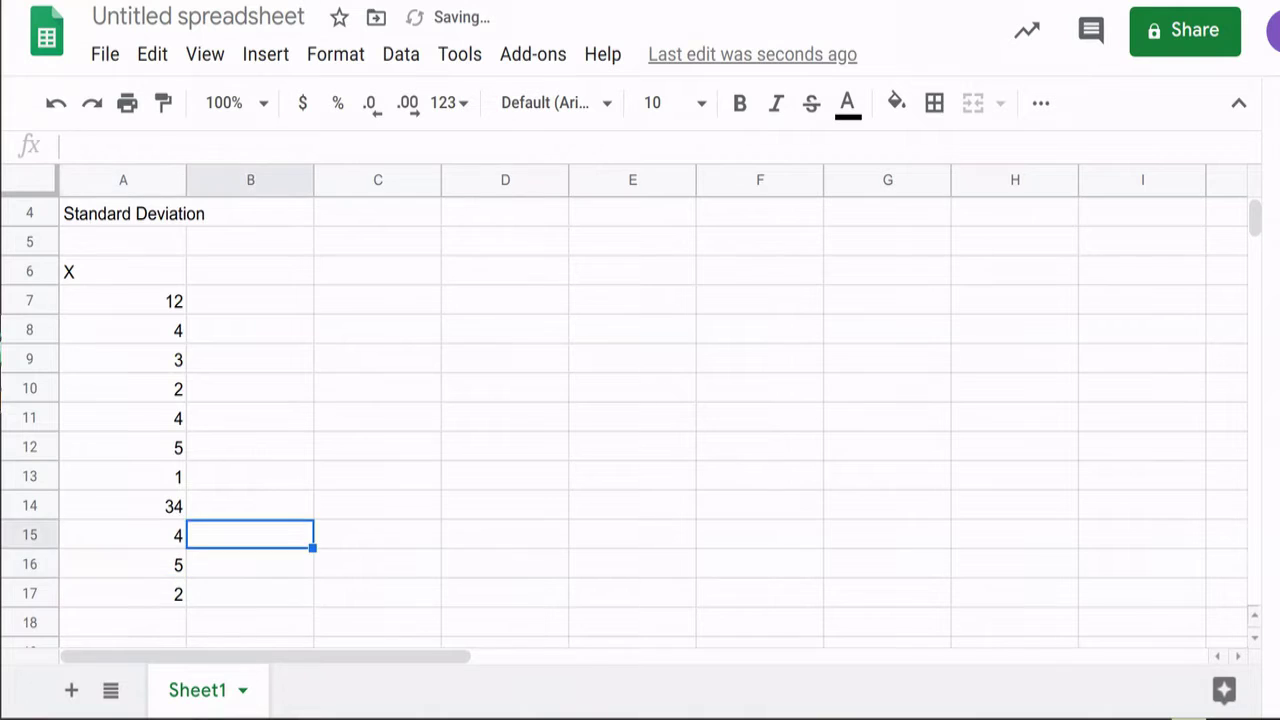
# - Label cell C4 "Mean" and calculate the average of A7:A17 in D4 with the AVERAGE function
pyautogui.click(377, 213)
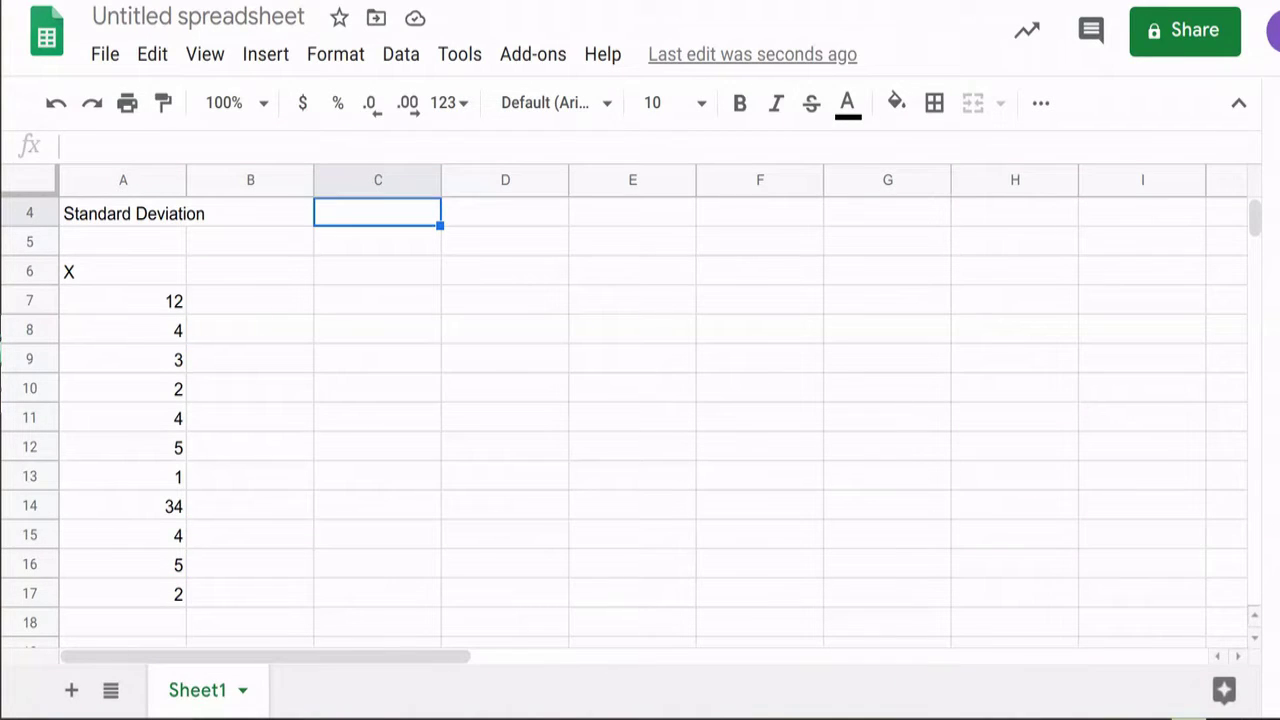
pyautogui.write('Mean')
pyautogui.press('Tab')
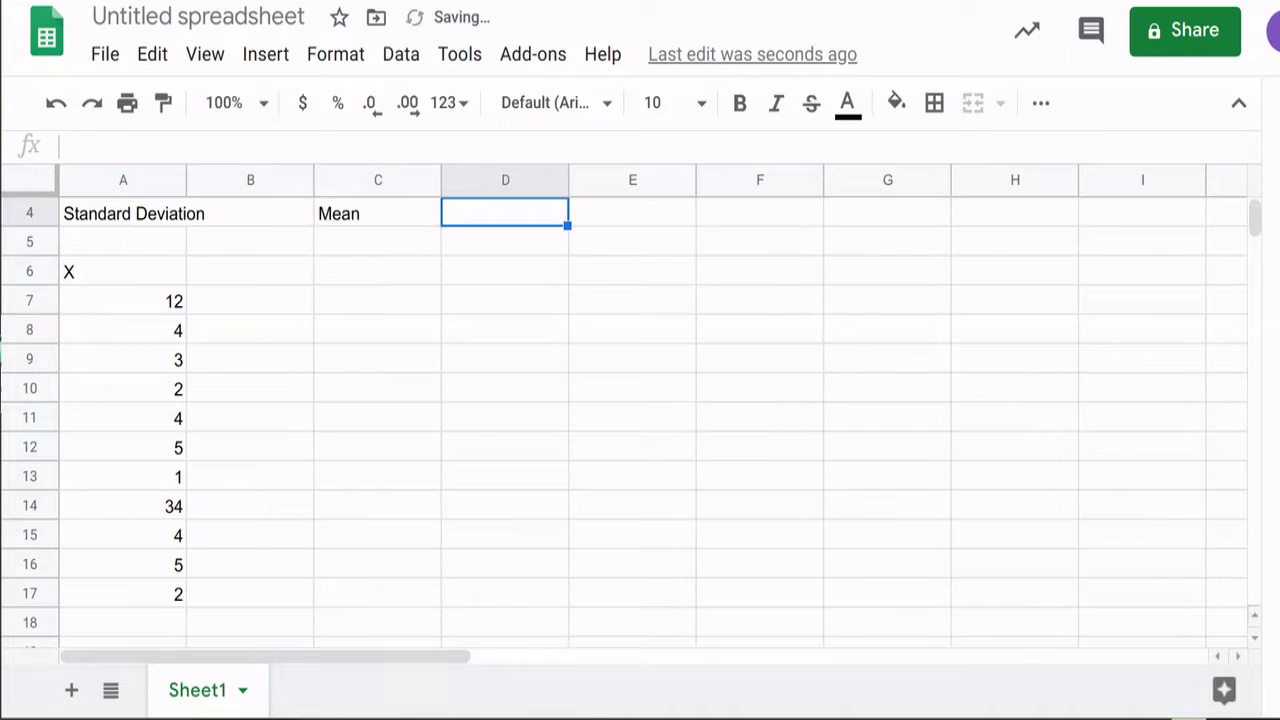
pyautogui.write('=')
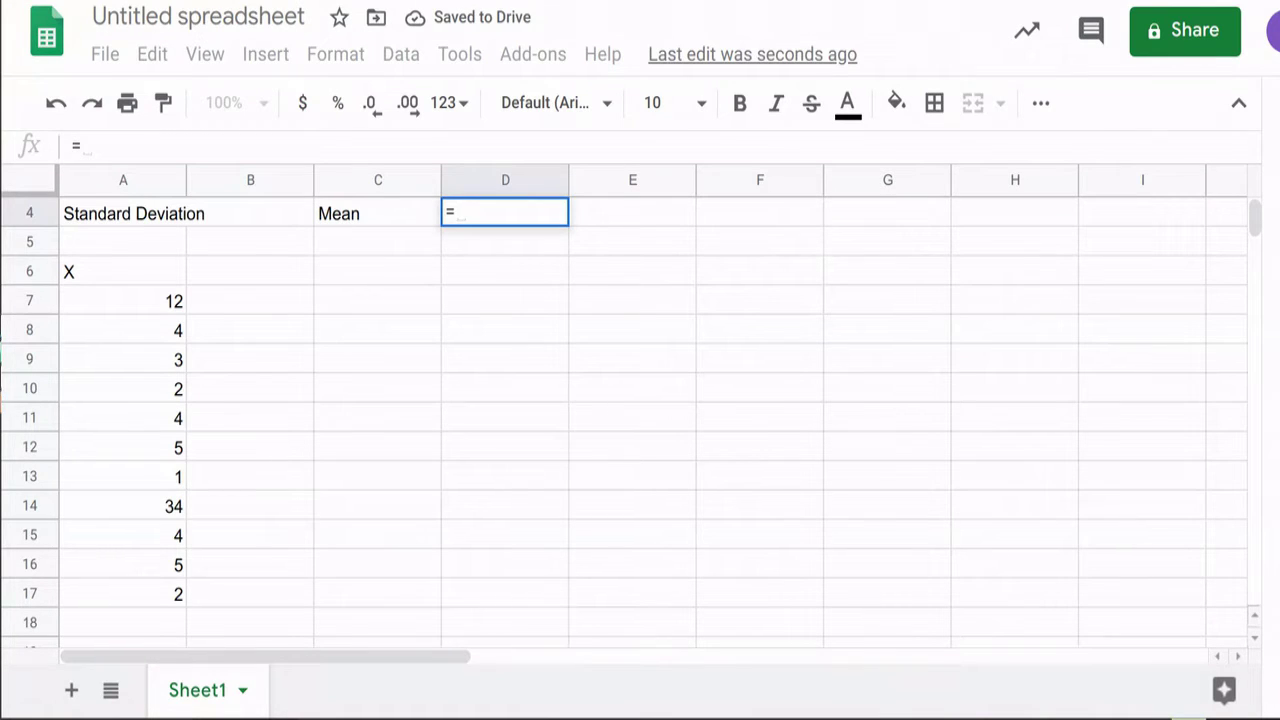
pyautogui.write('average')
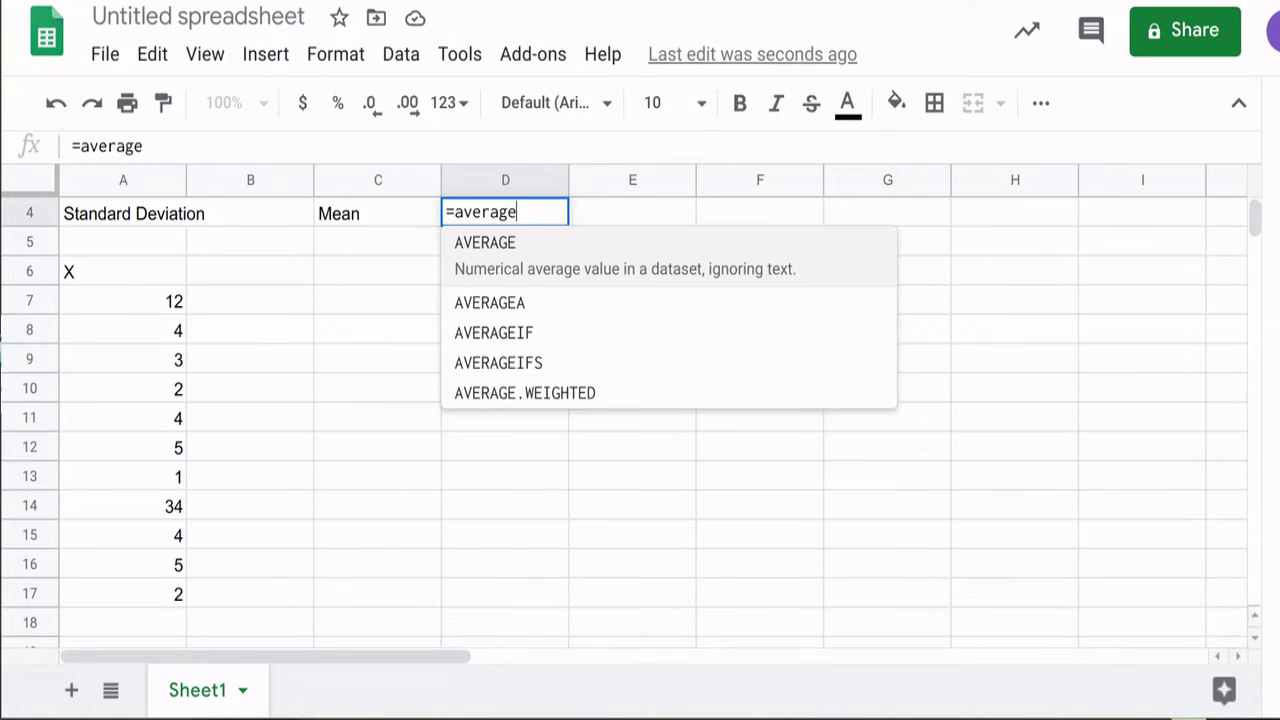
pyautogui.write('(')
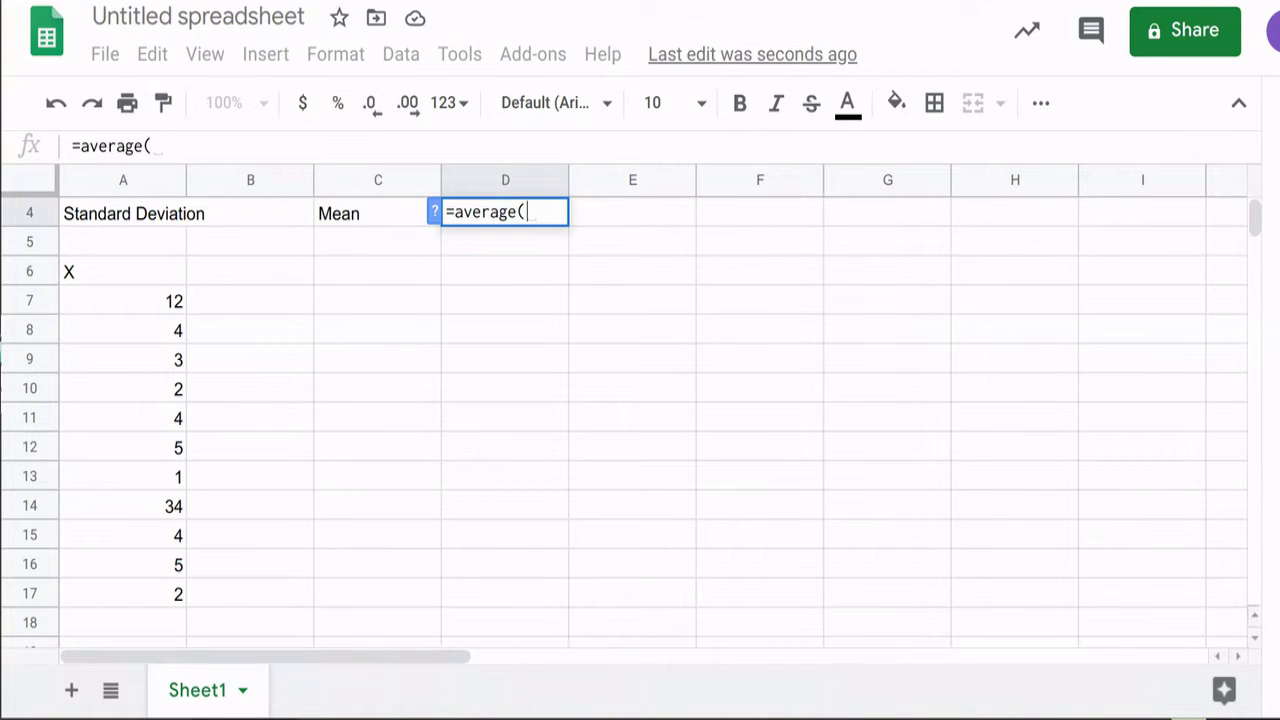
pyautogui.moveTo(150, 301); pyautogui.dragTo(150, 594)
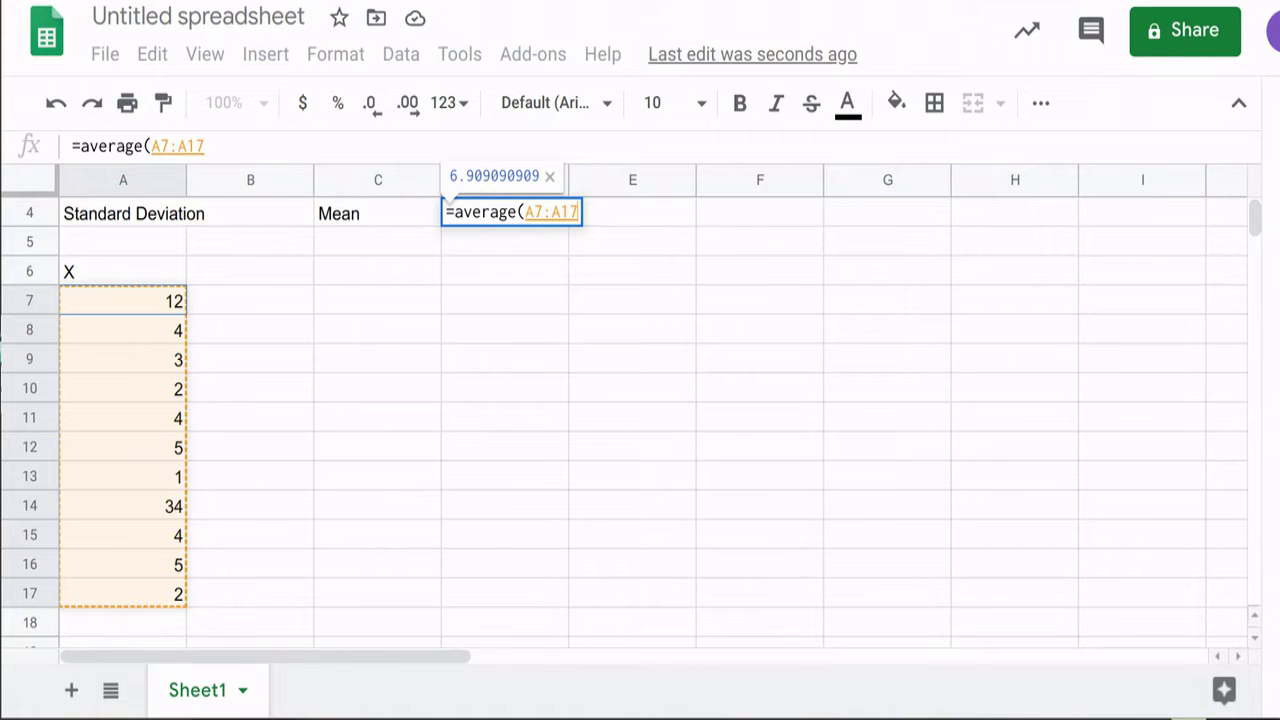
pyautogui.press('Return')
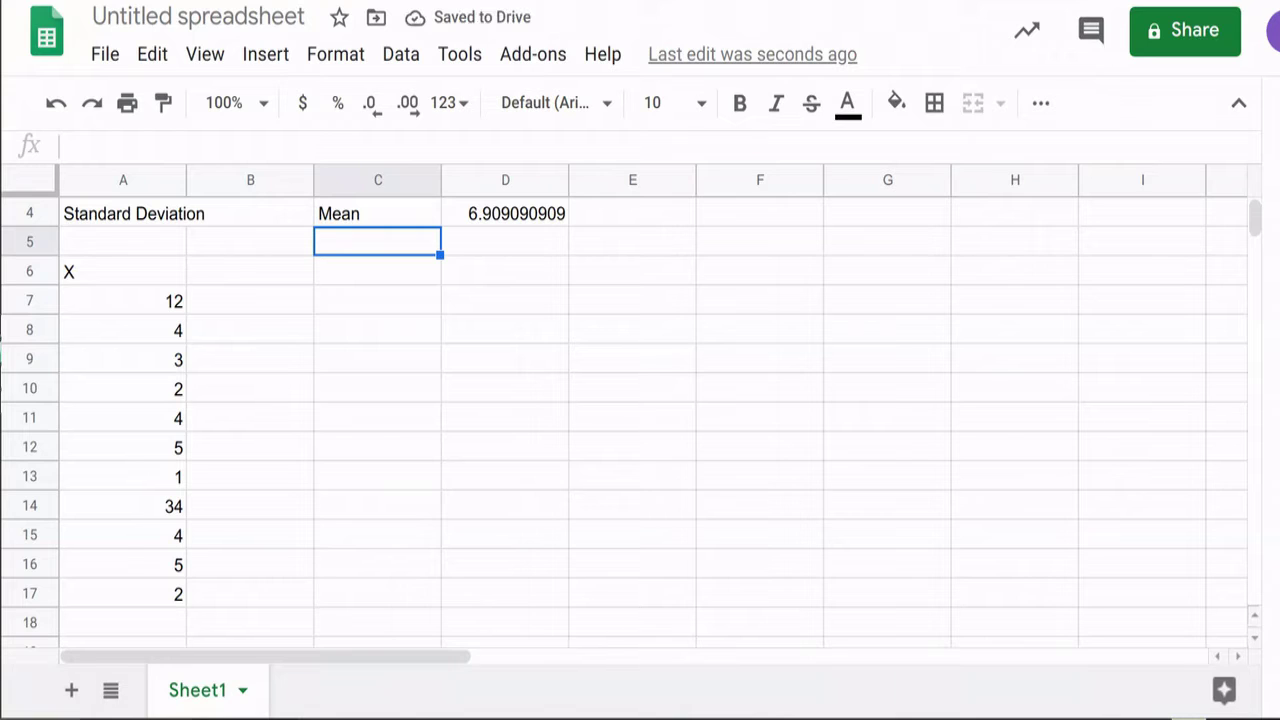
pyautogui.click(250, 271)
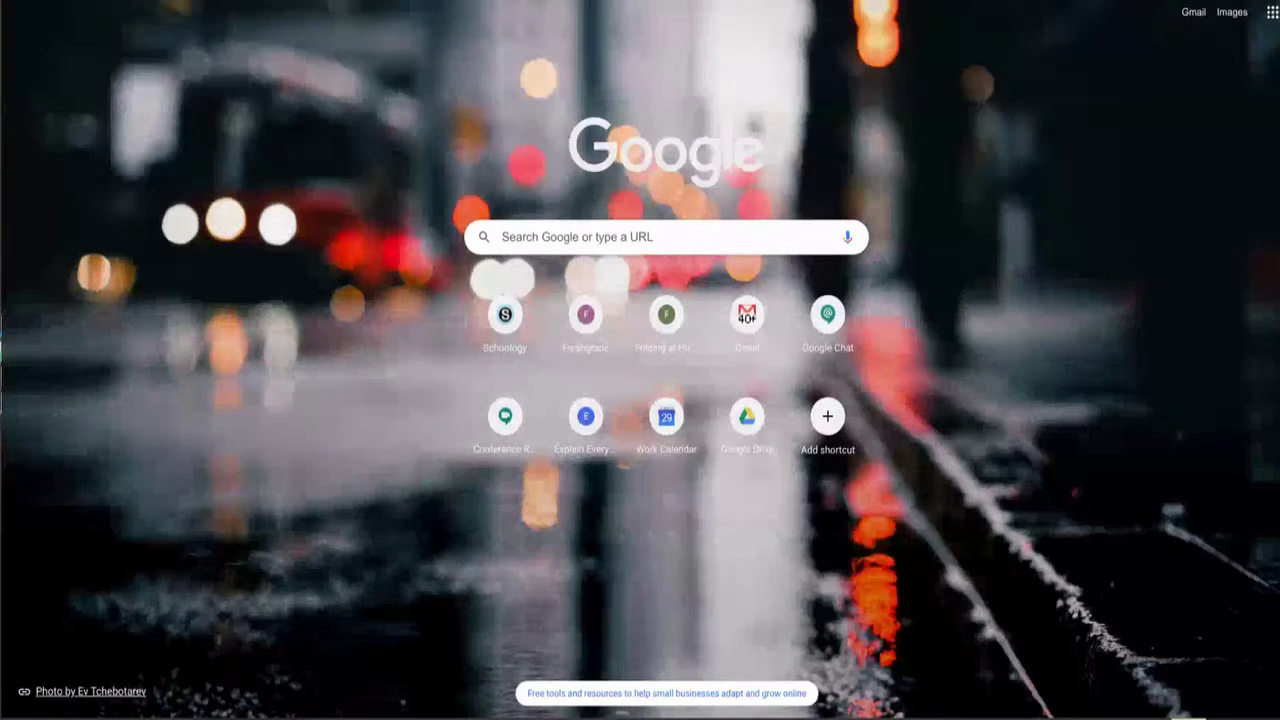
pyautogui.write('sta')
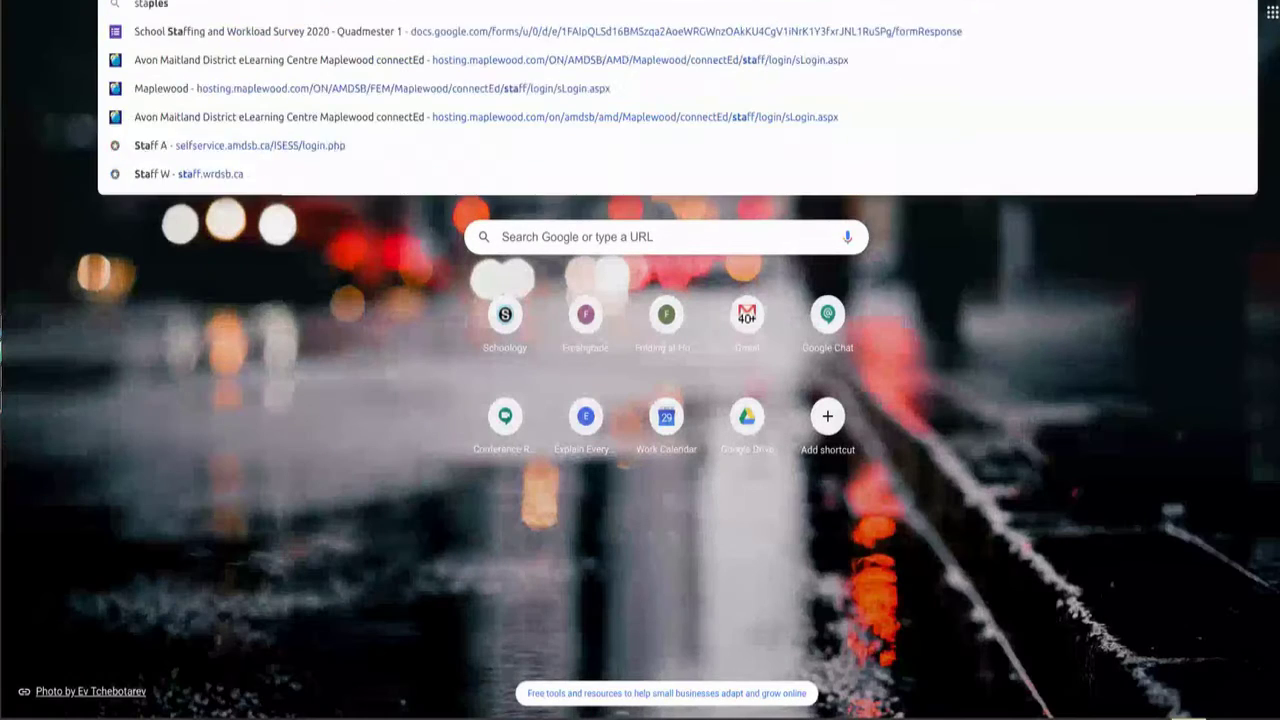
pyautogui.write('ndard Deviati')
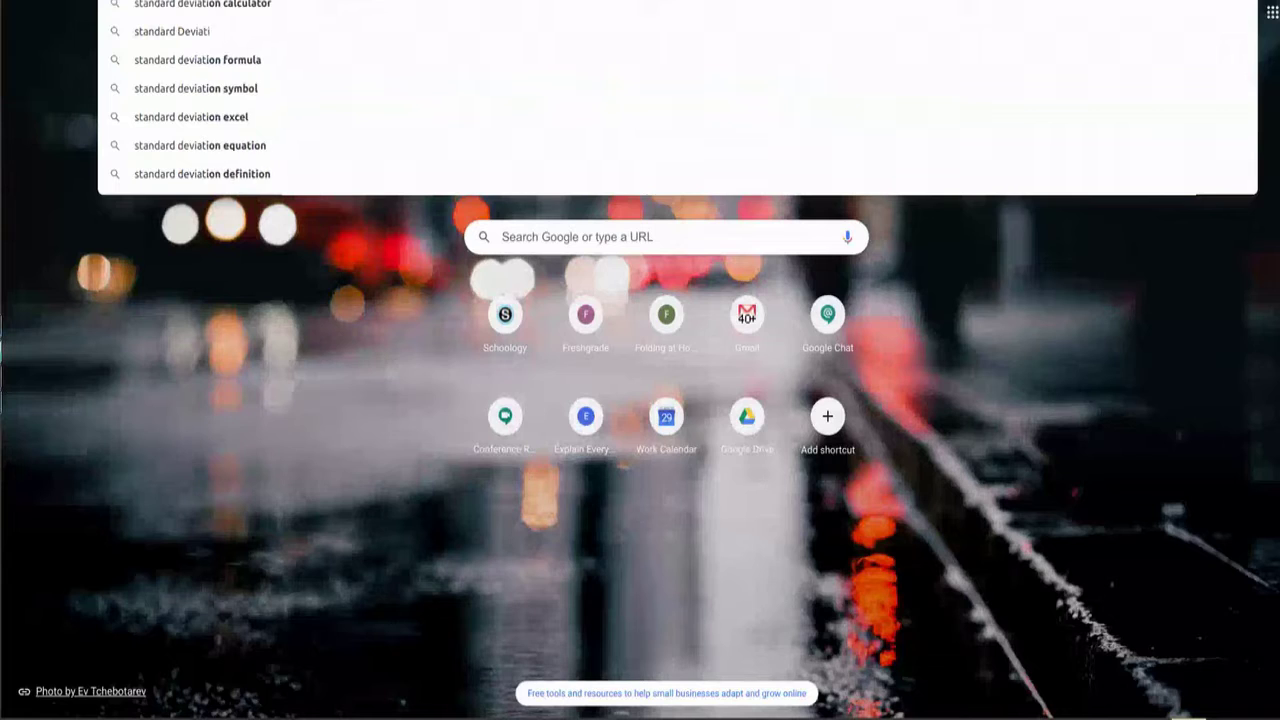
pyautogui.press('BackSpace')
pyautogui.press('BackSpace')
pyautogui.press('BackSpace')
pyautogui.press('BackSpace')
pyautogui.press('BackSpace')
pyautogui.press('BackSpace')
pyautogui.press('BackSpace')
pyautogui.press('BackSpace')
pyautogui.press('BackSpace')
pyautogui.press('BackSpace')
pyautogui.press('BackSpace')
pyautogui.press('BackSpace')
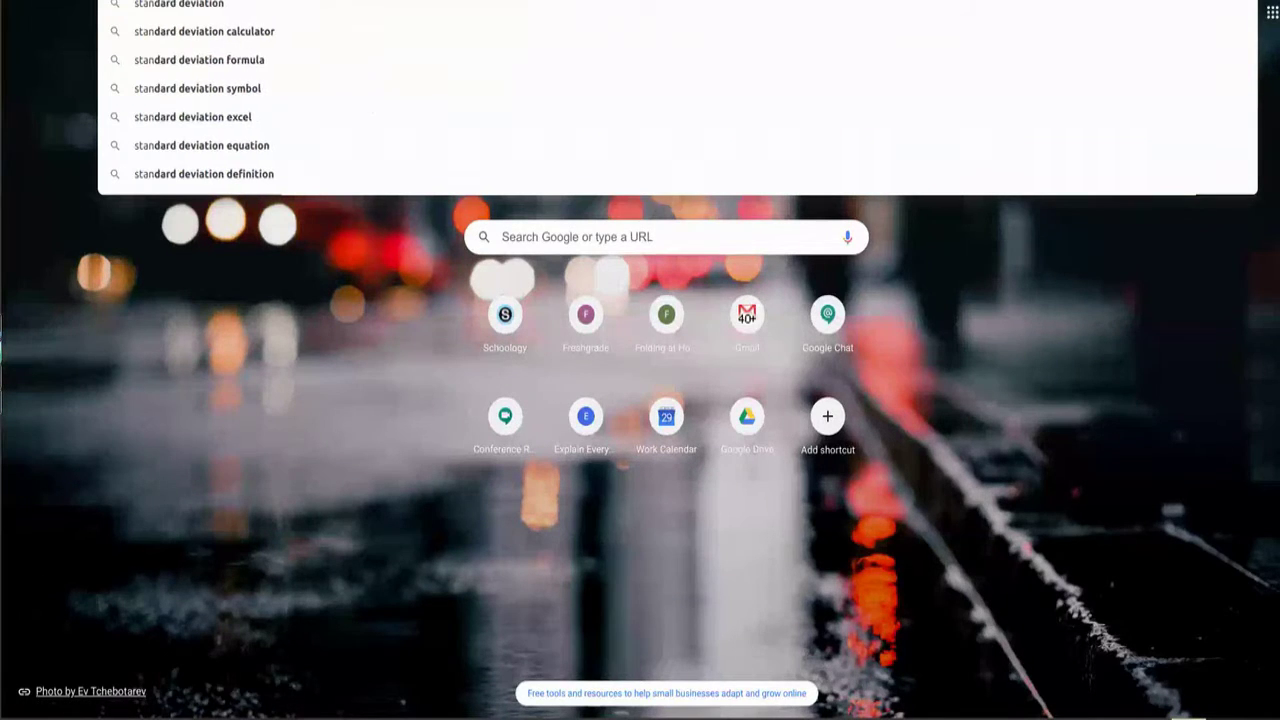
pyautogui.press('BackSpace')
pyautogui.press('BackSpace')
pyautogui.press('BackSpace')
pyautogui.press('BackSpace')
# - Search Google for "variance equation"
pyautogui.write('variance')
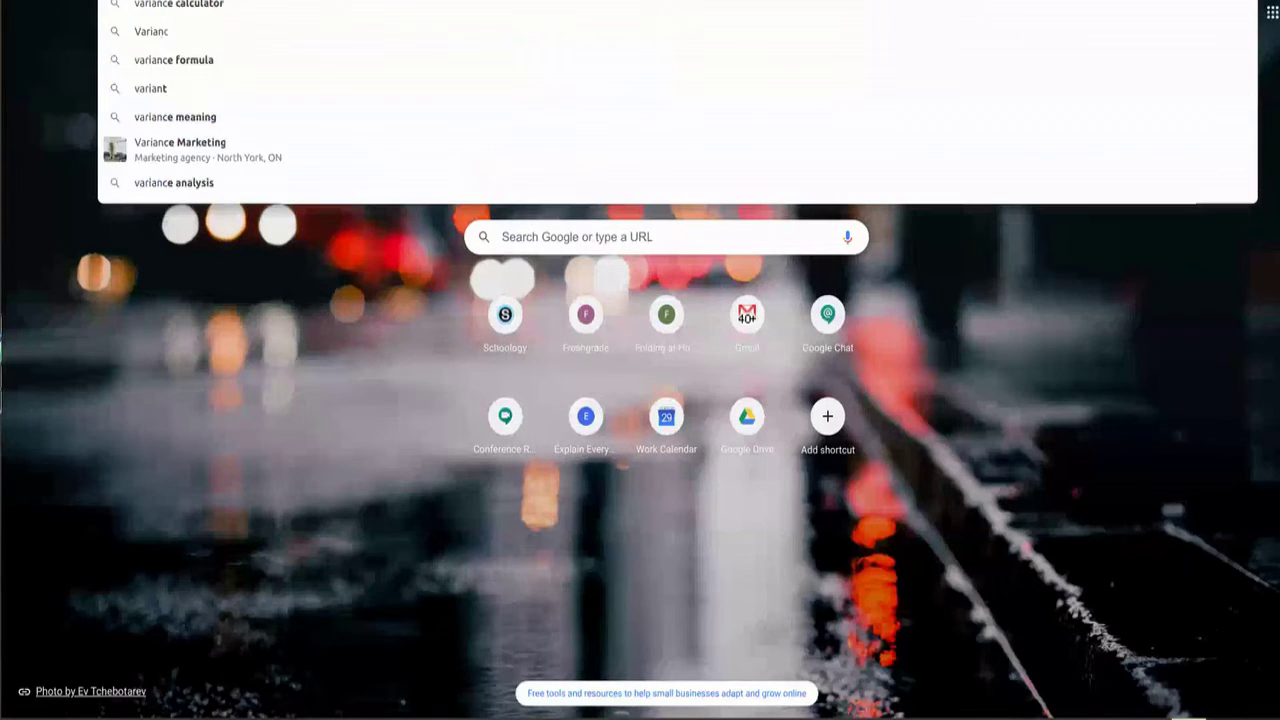
pyautogui.write(' ca')
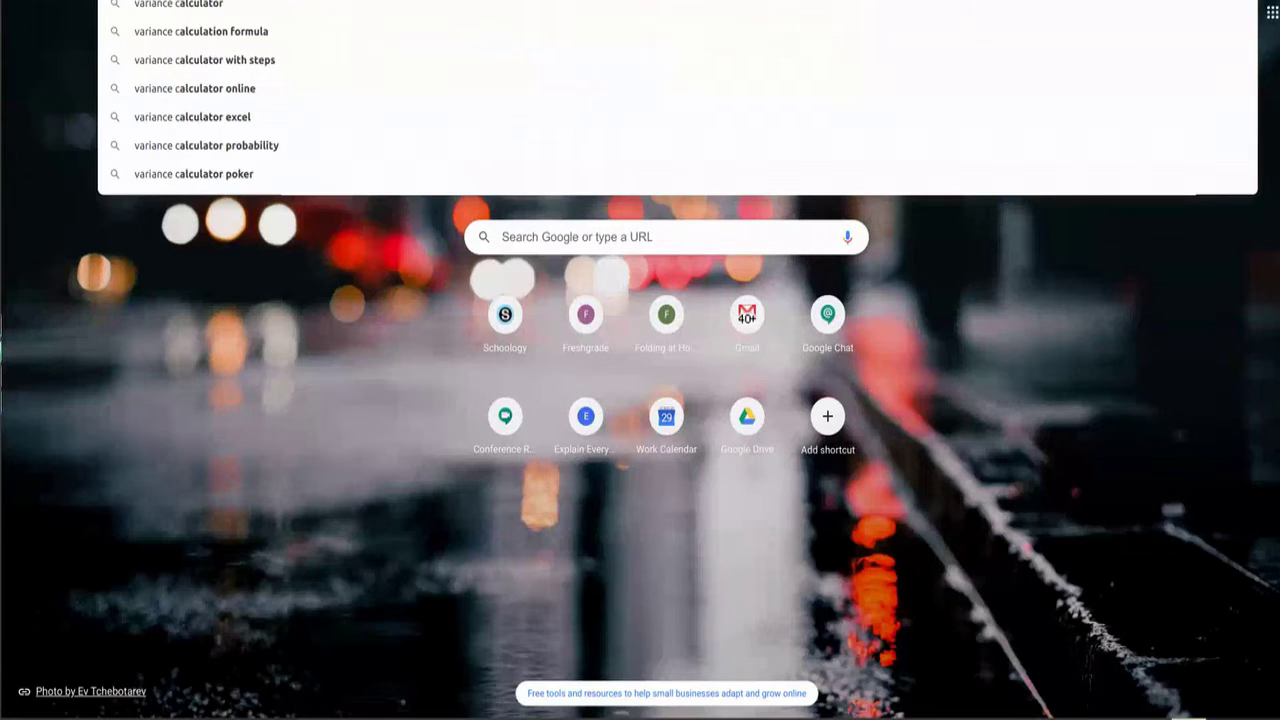
pyautogui.press('BackSpace')
pyautogui.press('BackSpace')
pyautogui.write('equation')
pyautogui.press('Return')
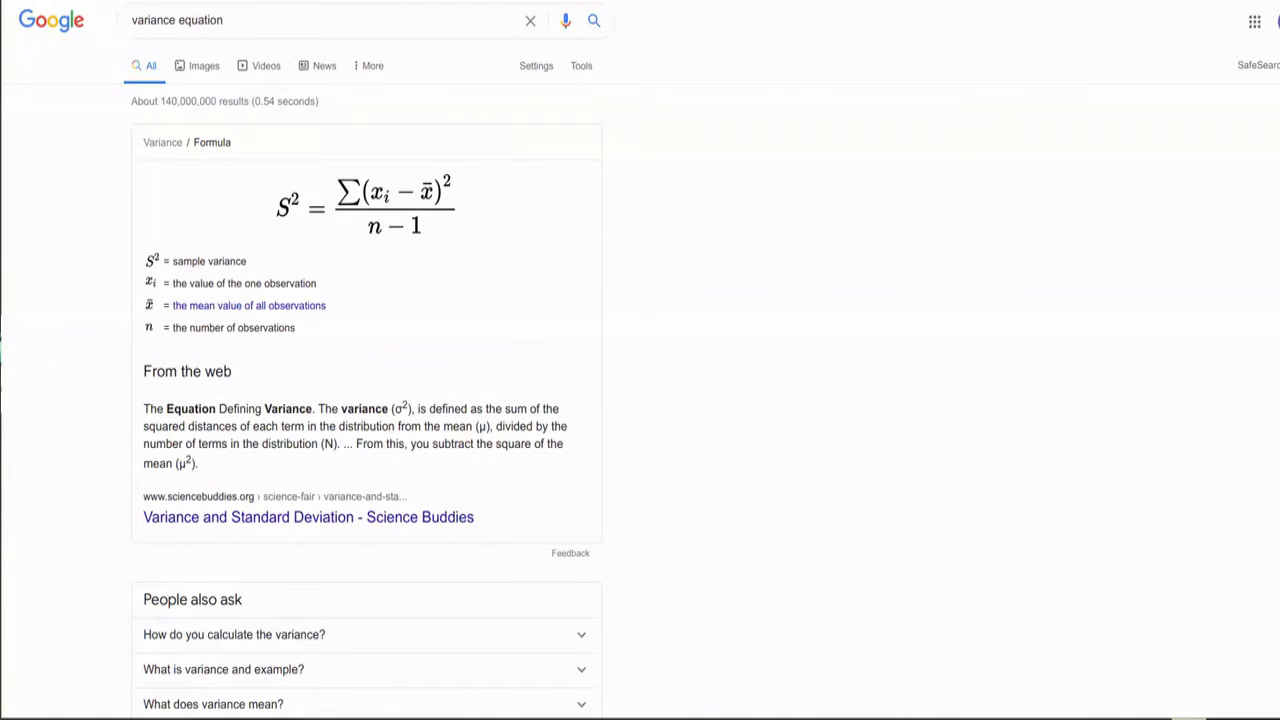
# - Copy the sample variance formula image from the search results and paste it into the spreadsheet at cell F4
pyautogui.hotkey('ctrl', '+')
pyautogui.hotkey('ctrl', '+')
pyautogui.hotkey('ctrl', '+')
pyautogui.hotkey('ctrl', '+')
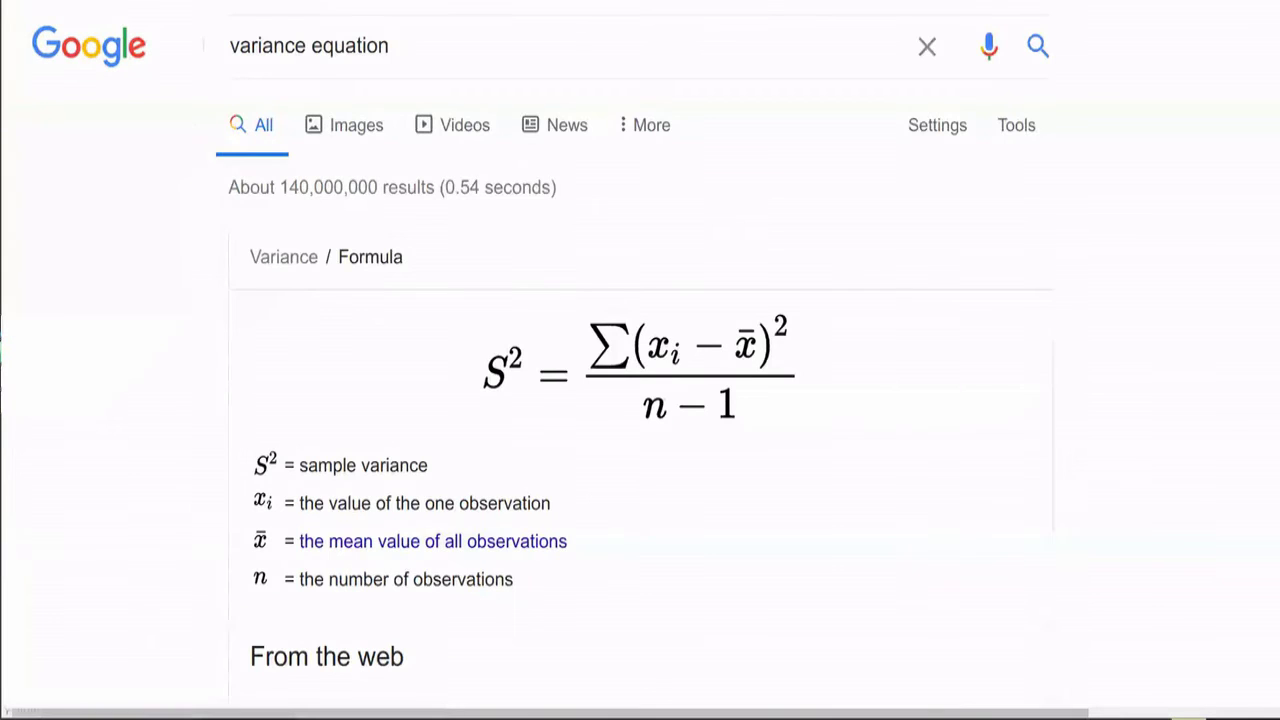
pyautogui.rightClick(621, 357)
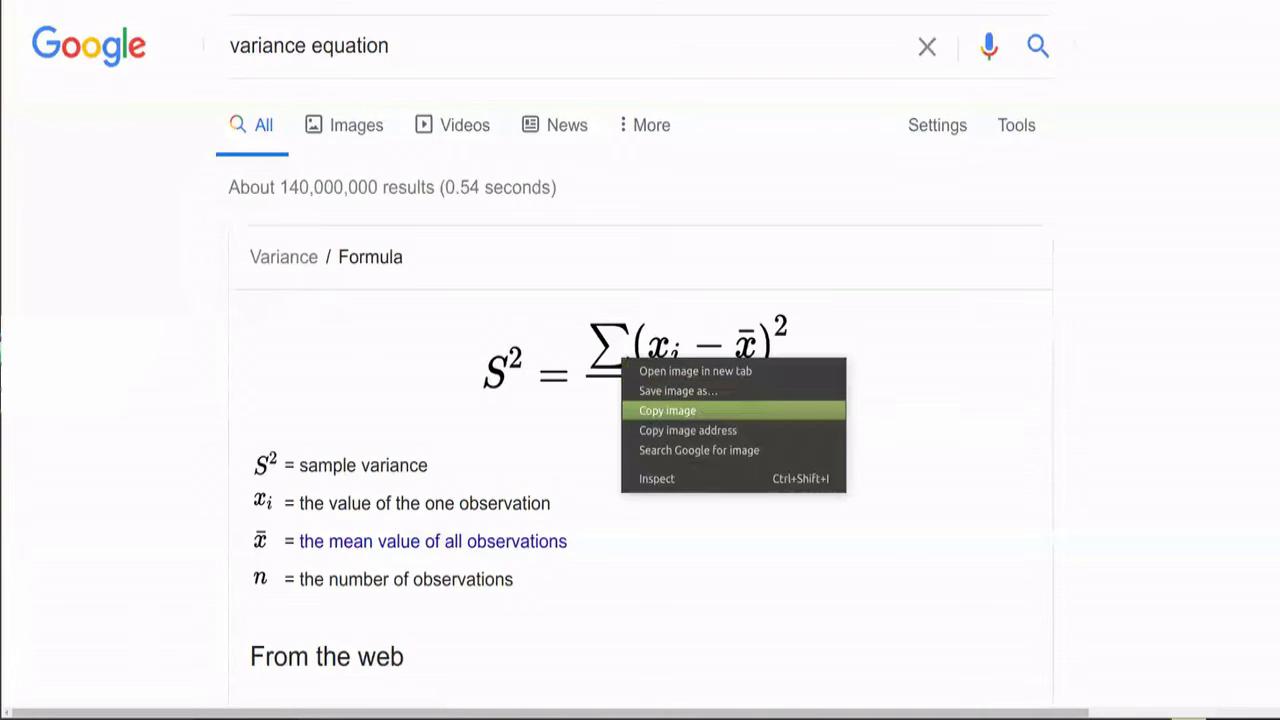
pyautogui.click(668, 410)
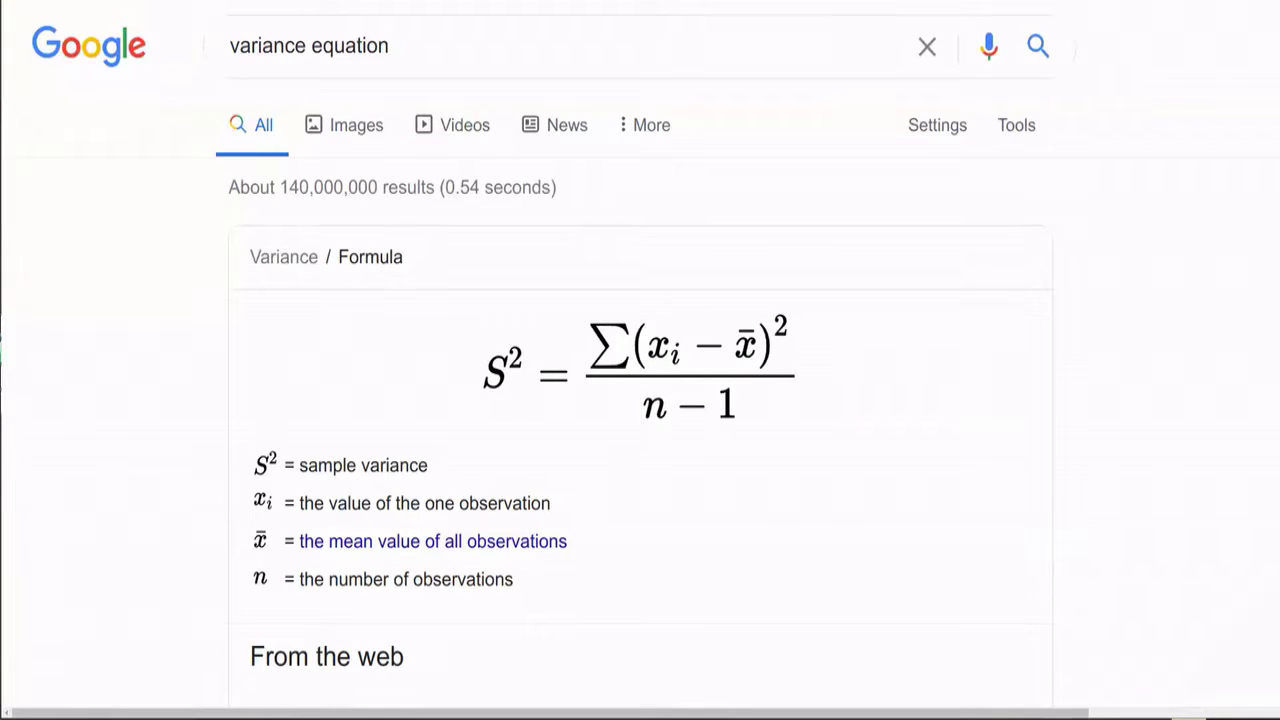
pyautogui.hotkey('ctrl', 'Tab')
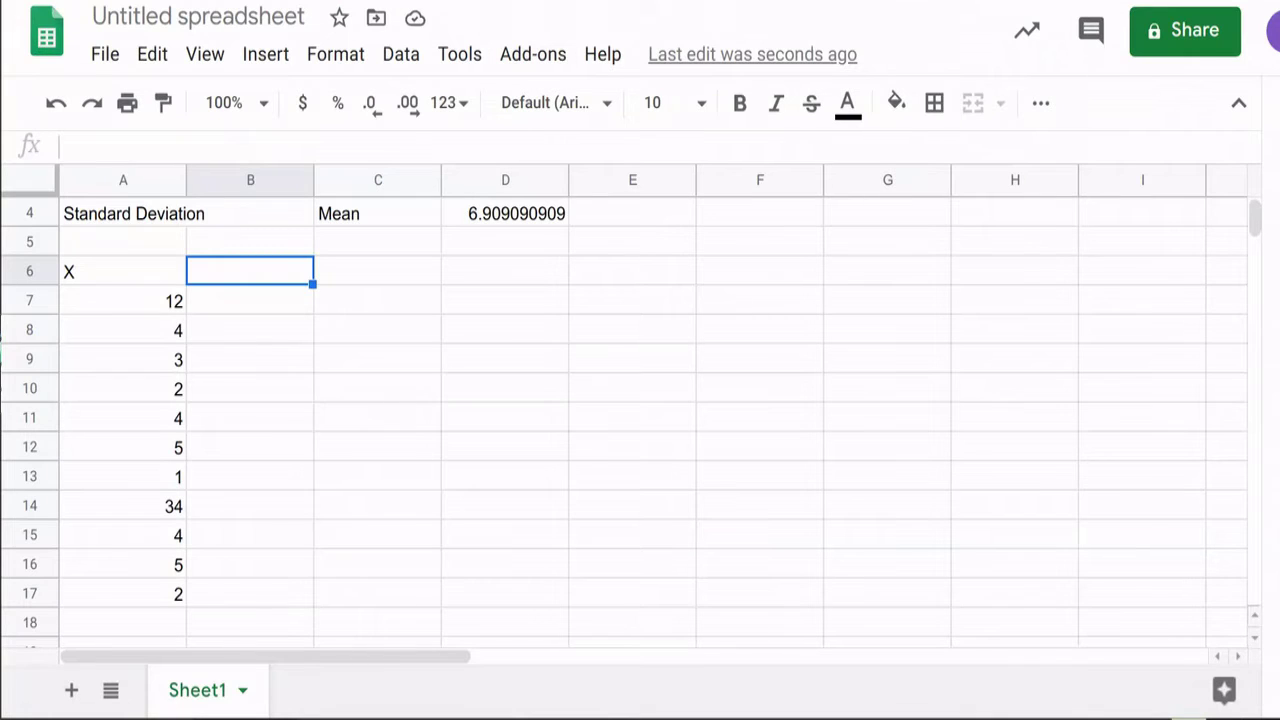
pyautogui.click(632, 213)
pyautogui.click(760, 213)
pyautogui.hotkey('ctrl', 'v')
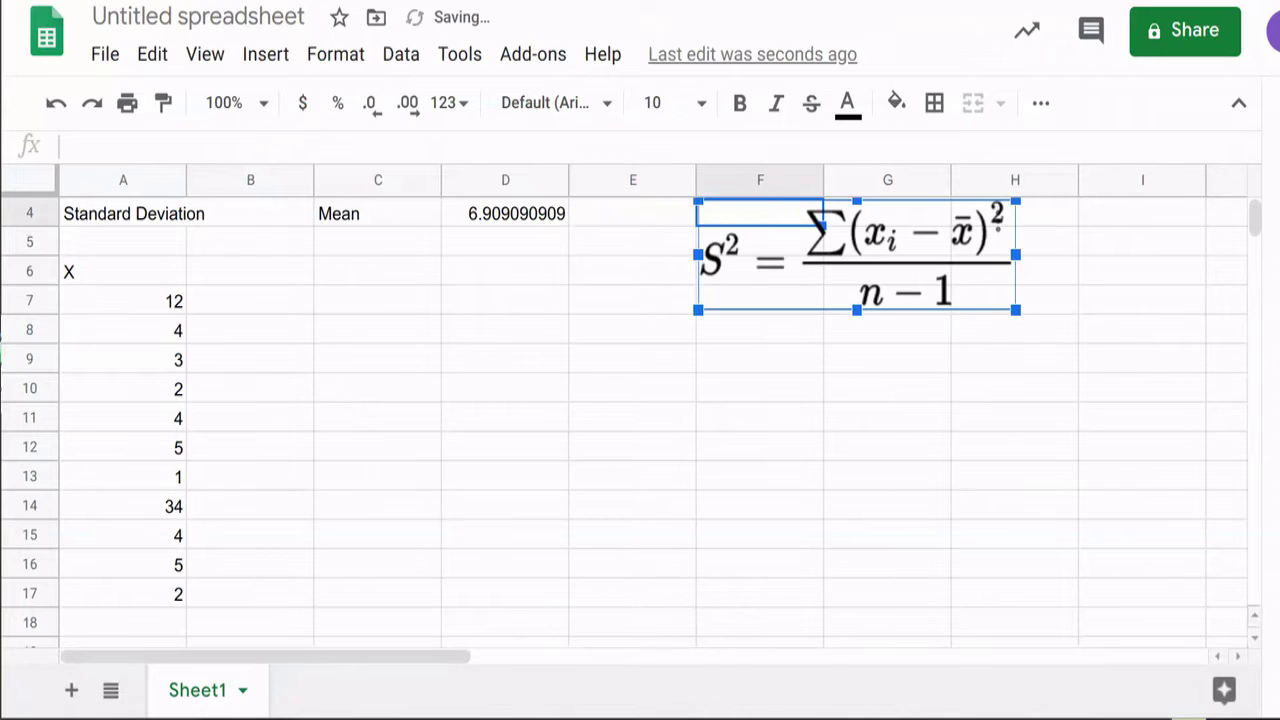
pyautogui.click(887, 417)
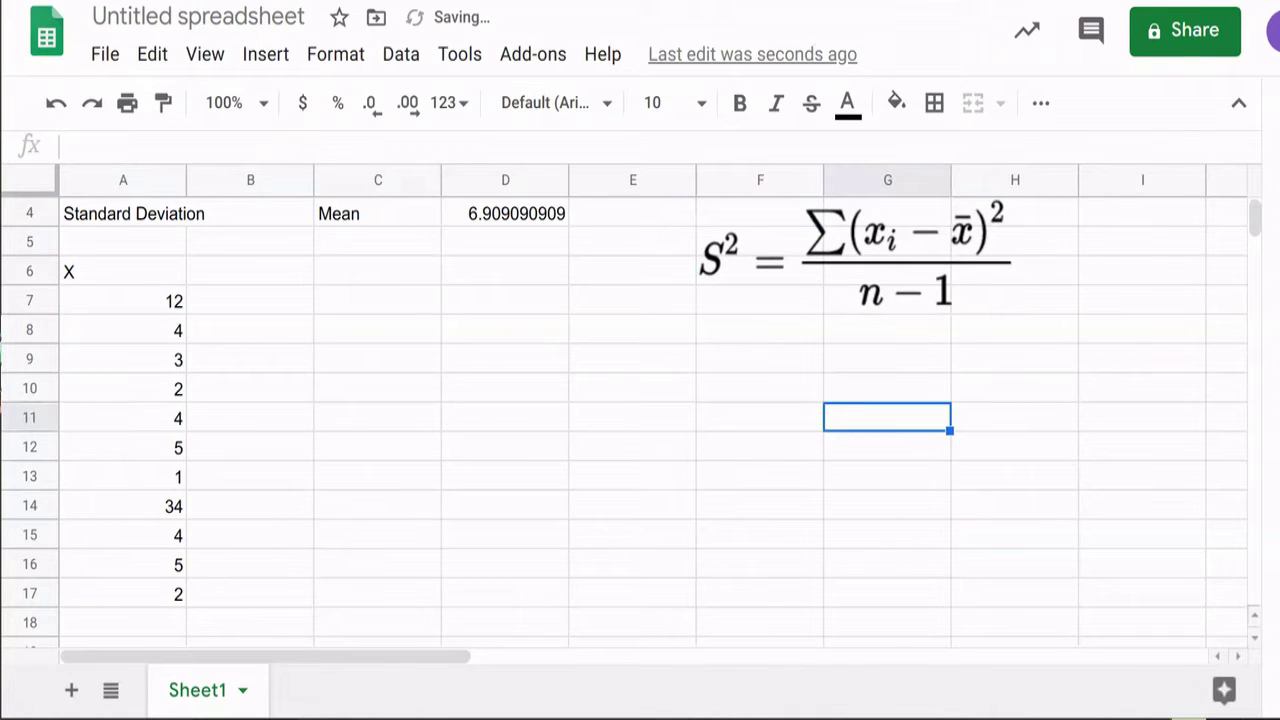
# - Enter the column heading "X - Mean" in cell B6
pyautogui.click(250, 270)
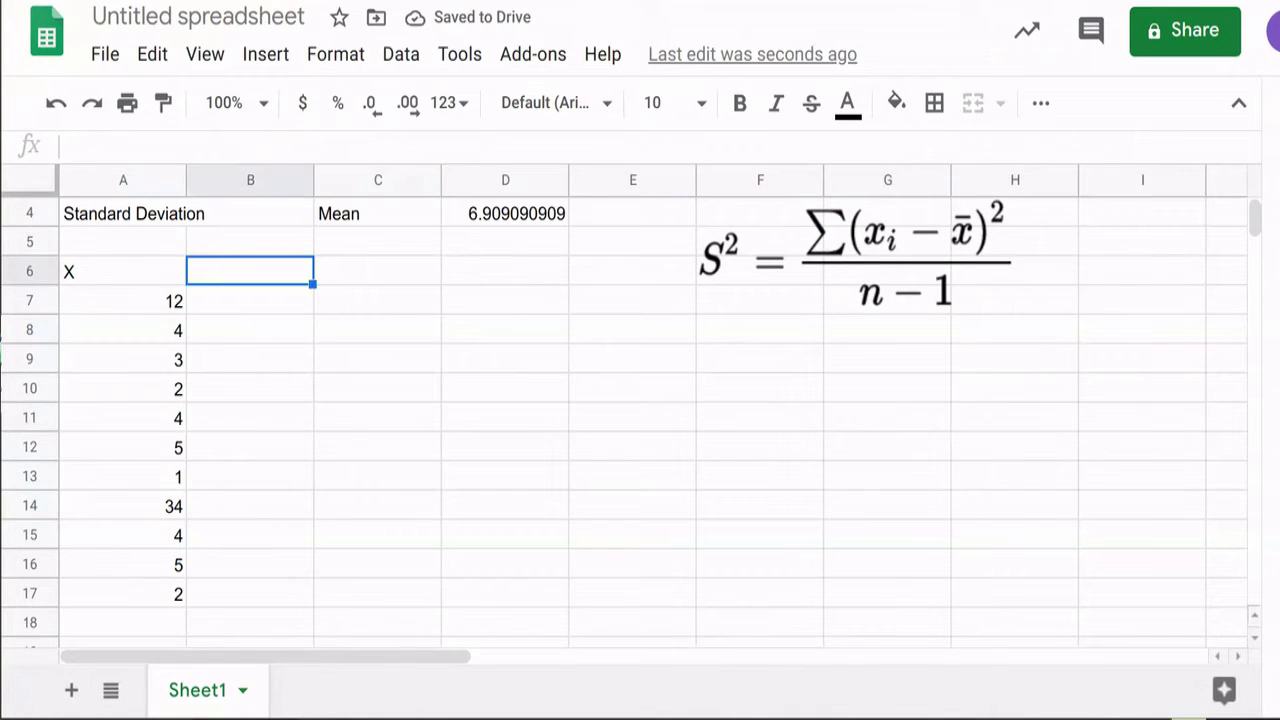
pyautogui.write('Mea')
pyautogui.press('BackSpace')
pyautogui.press('BackSpace')
pyautogui.press('BackSpace')
pyautogui.write('X')
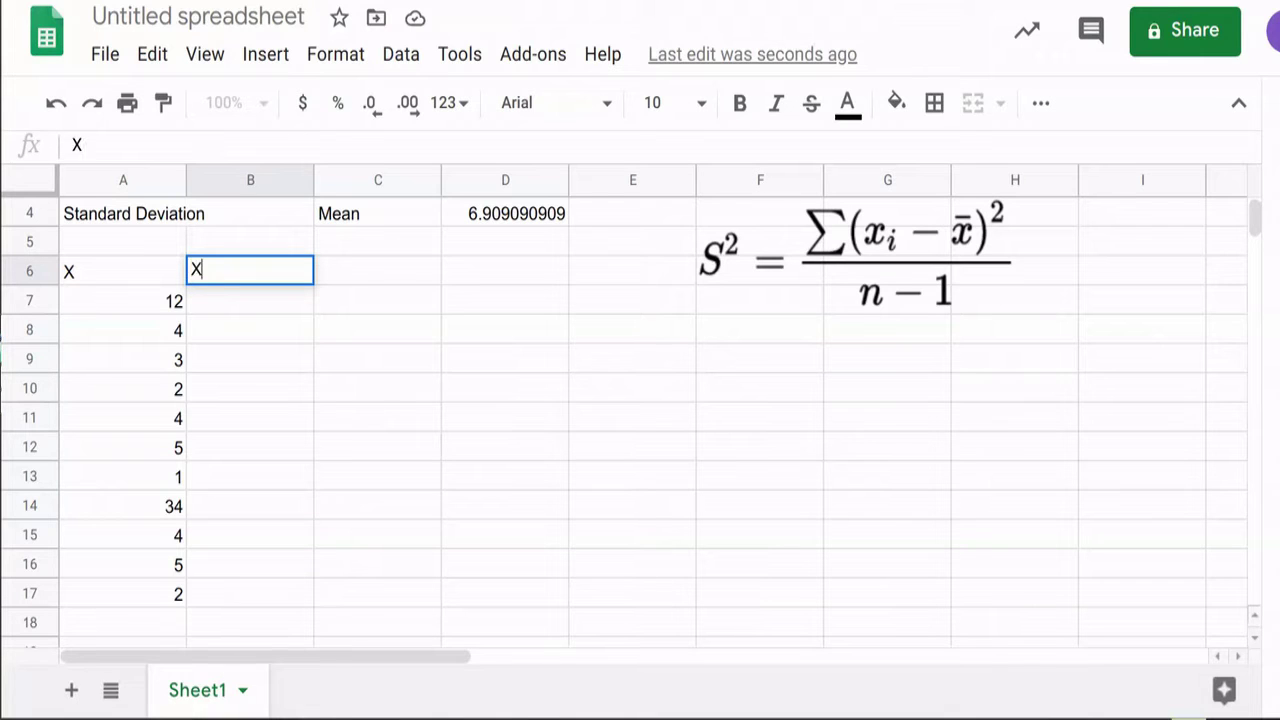
pyautogui.write(' - Mean')
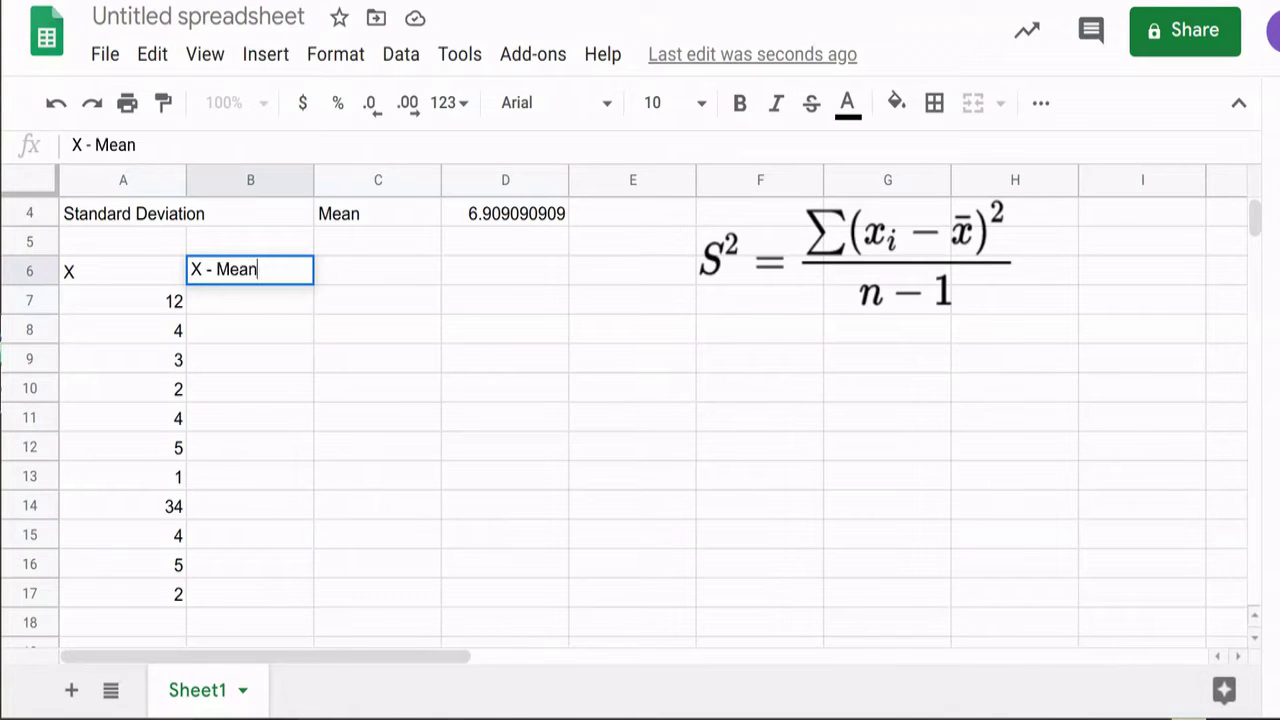
pyautogui.press('Return')
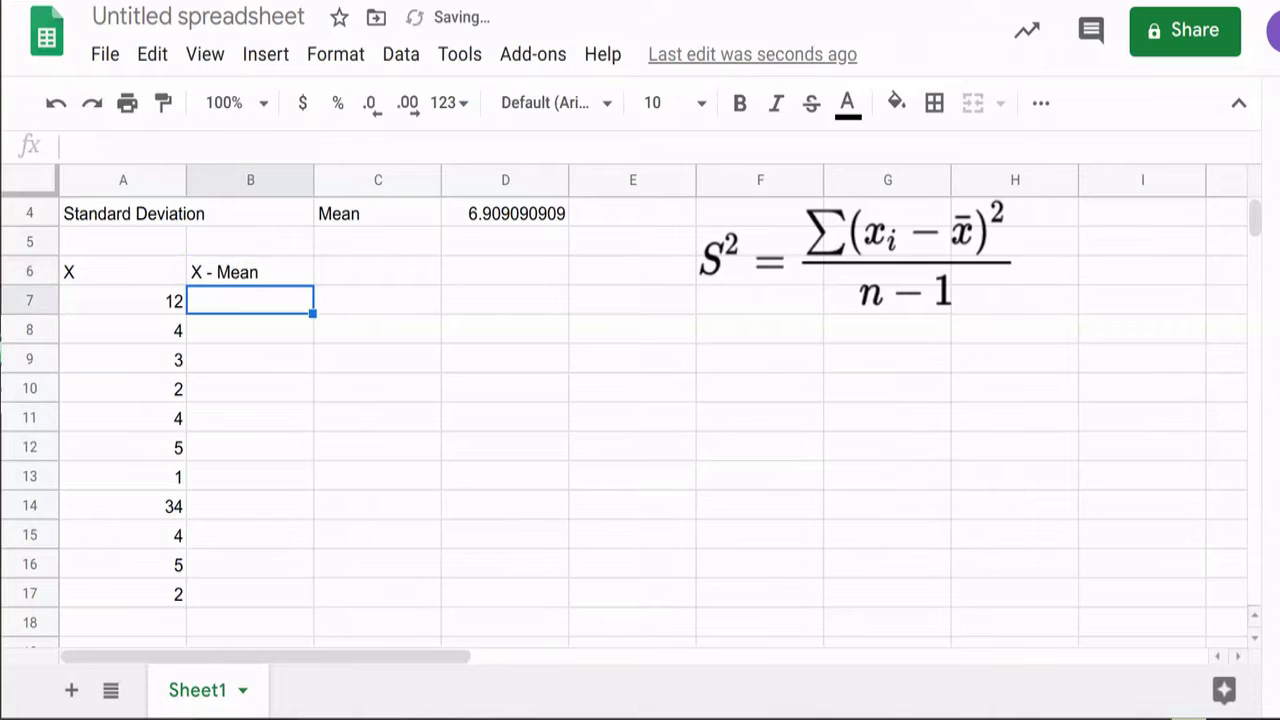
# - Enter the formula =A7-$D$4 in cell B7, subtracting the mean with an absolute reference
pyautogui.write('=A7')
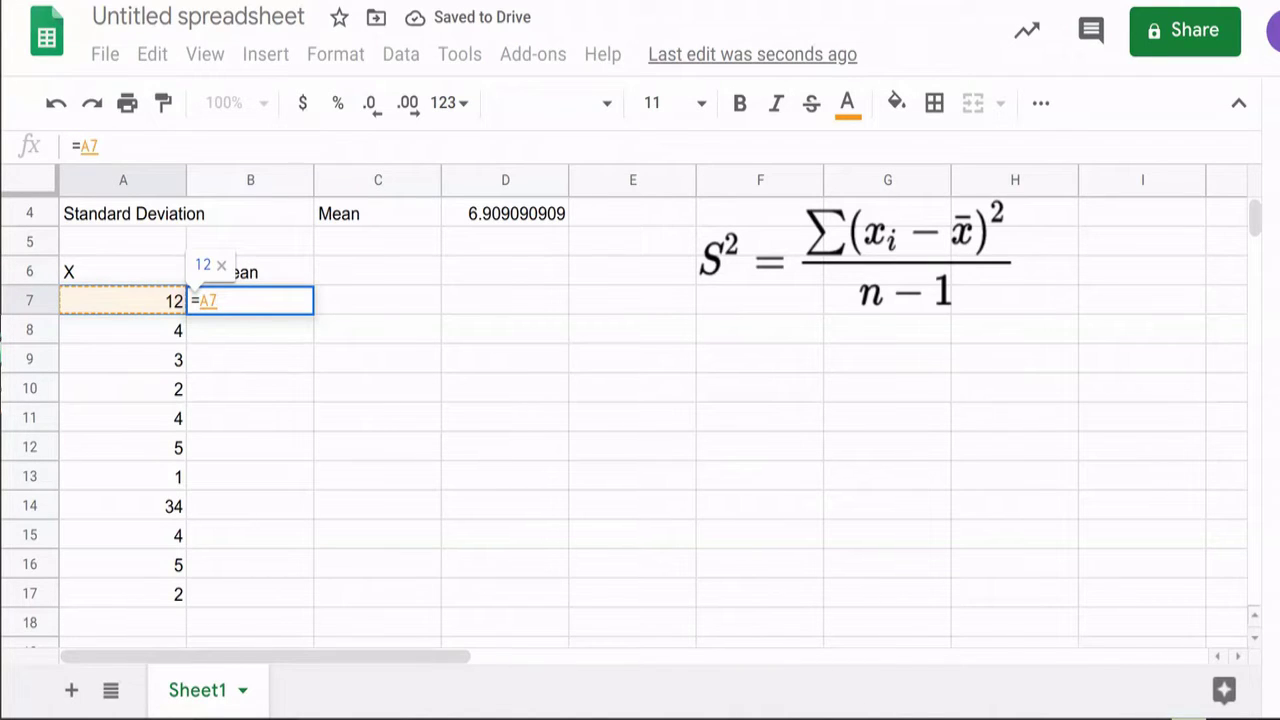
pyautogui.write('-')
pyautogui.click(505, 213)
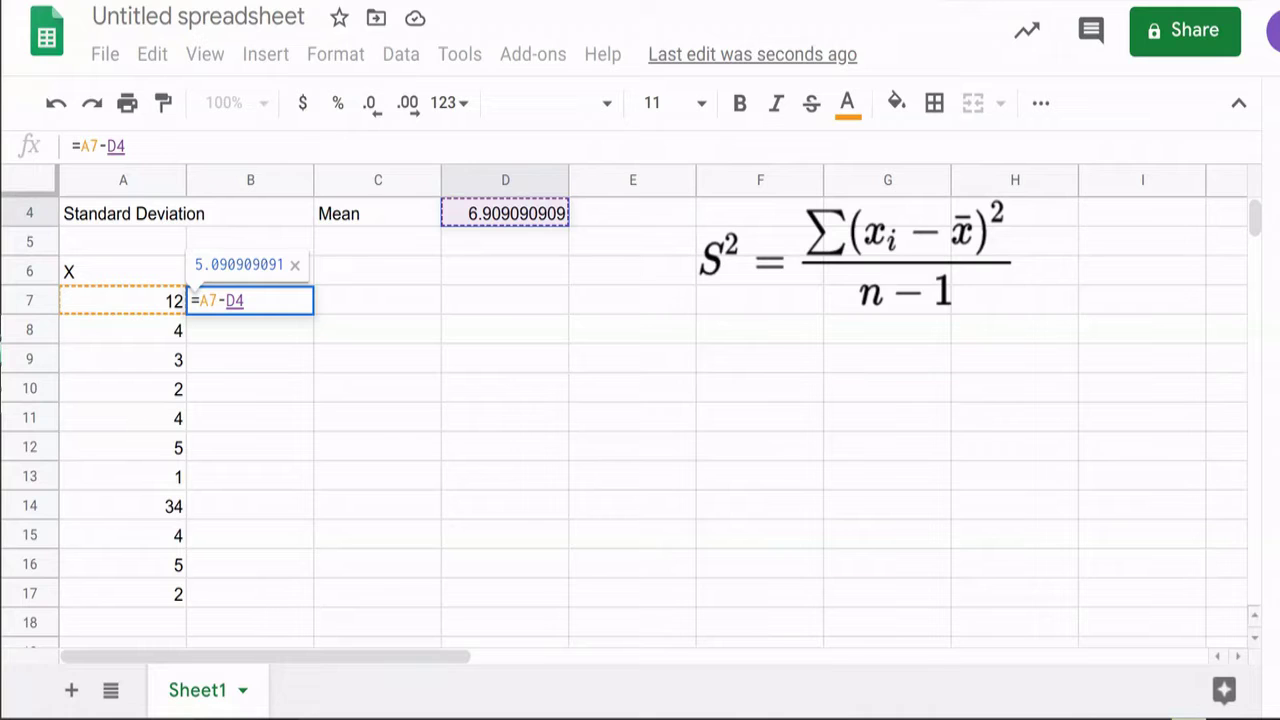
pyautogui.click(226, 300)
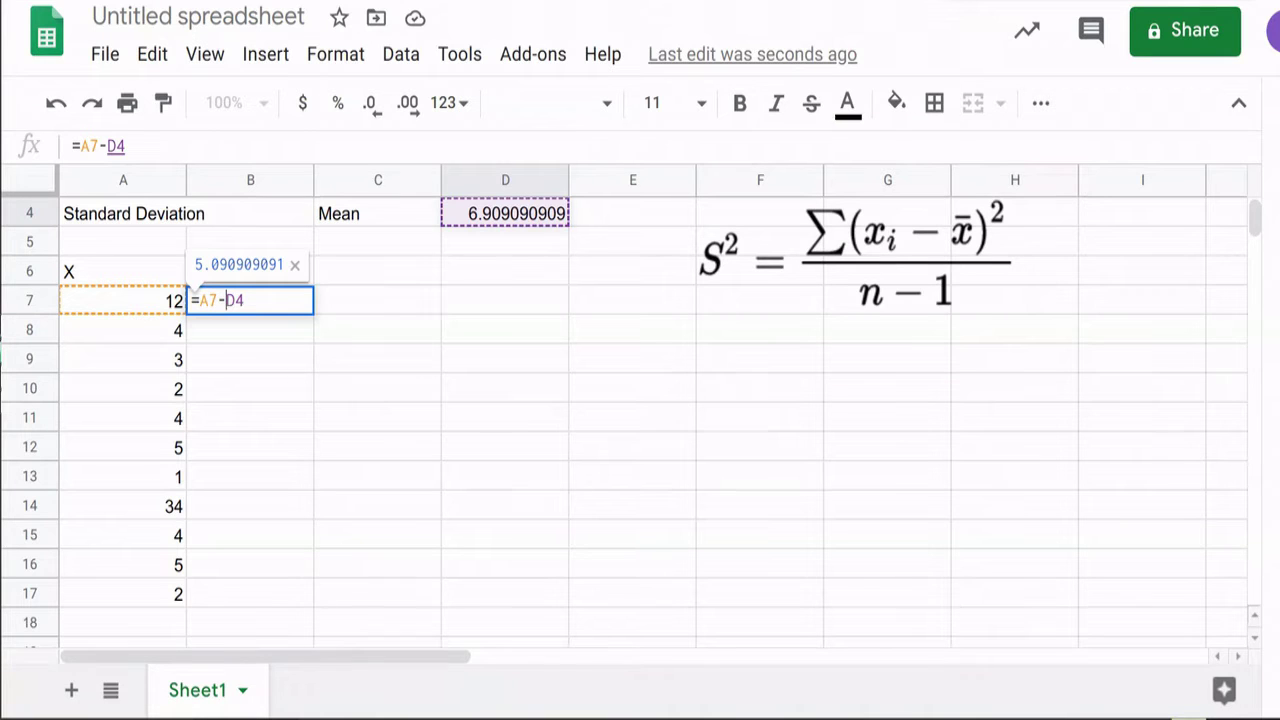
pyautogui.write('$')
pyautogui.press('Right')
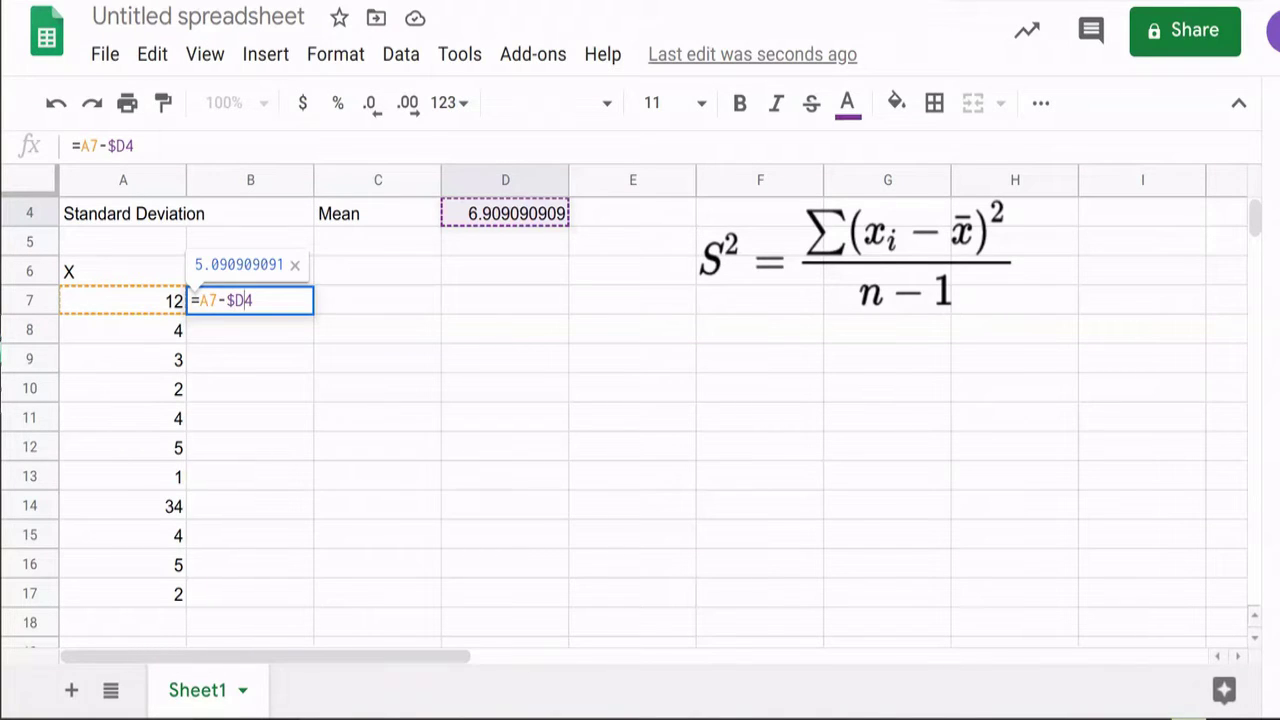
pyautogui.write('$')
pyautogui.press('Return')
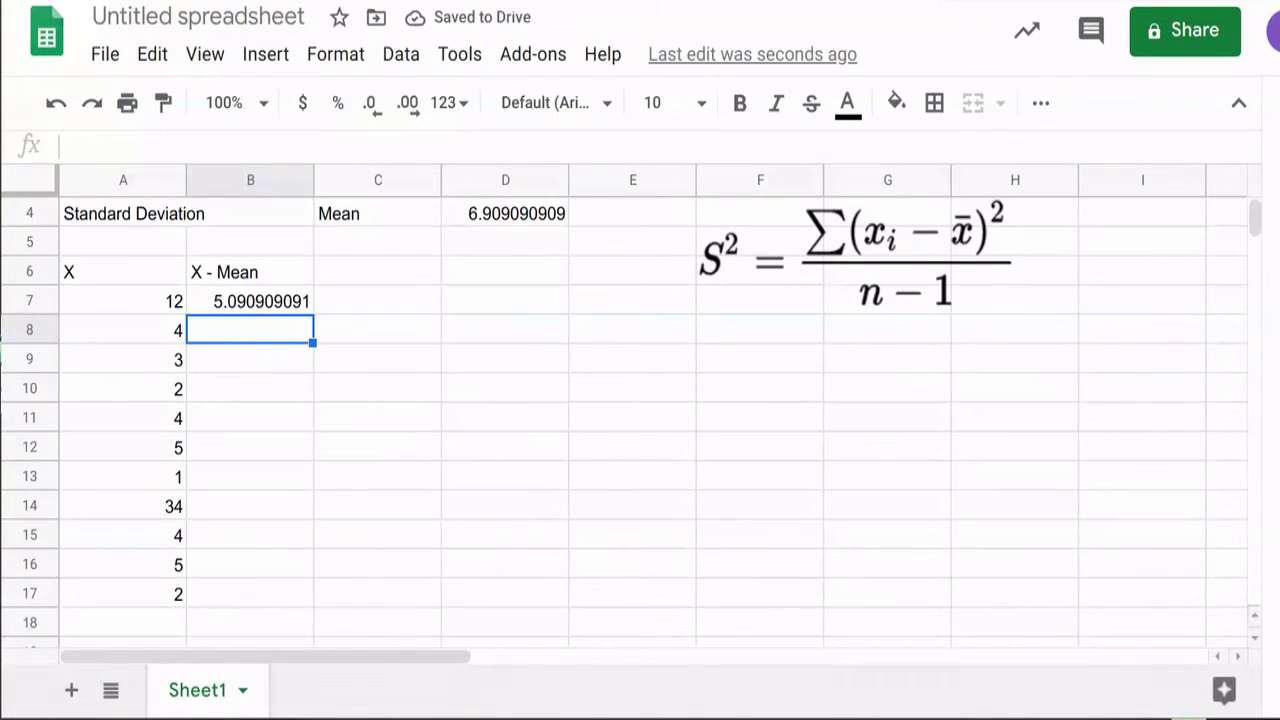
# - Enter the note "Use =A7-$D$4", including the quotation marks, in cell C7 beside the first X - Mean result
pyautogui.click(250, 301)
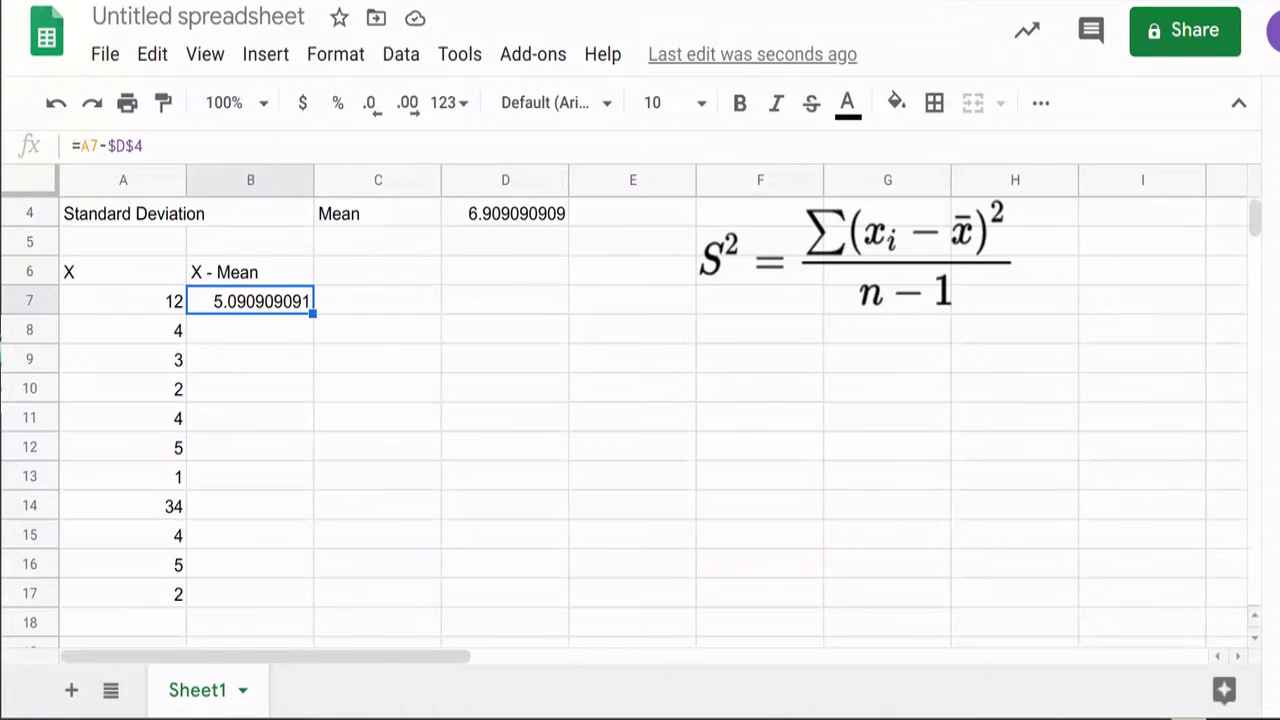
pyautogui.click(146, 146)
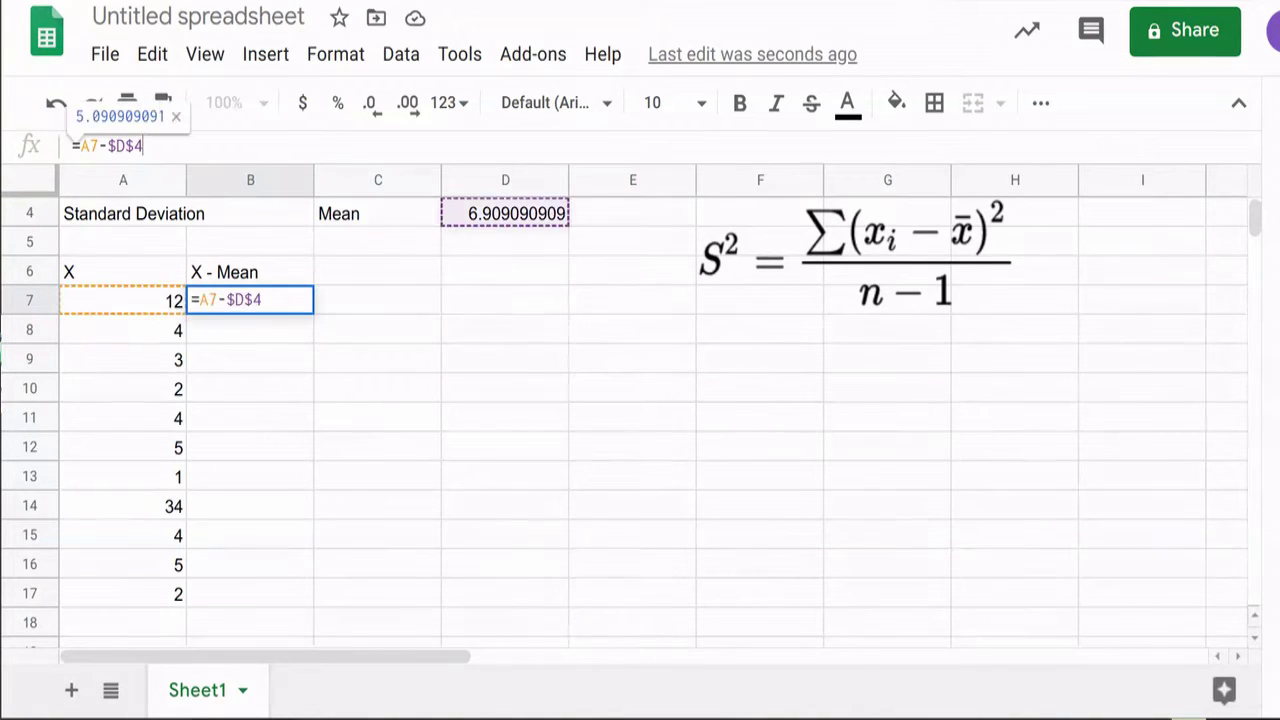
pyautogui.moveTo(144, 146); pyautogui.dragTo(72, 146)
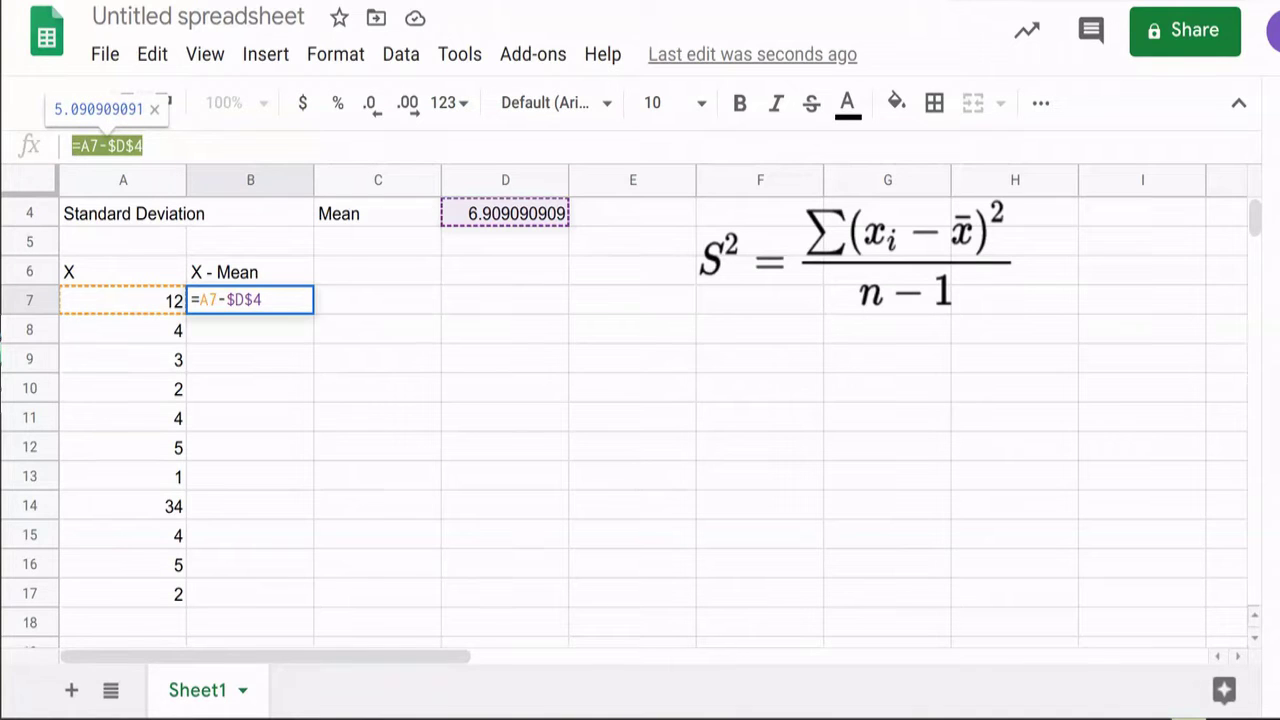
pyautogui.press('Tab')
pyautogui.write('"')
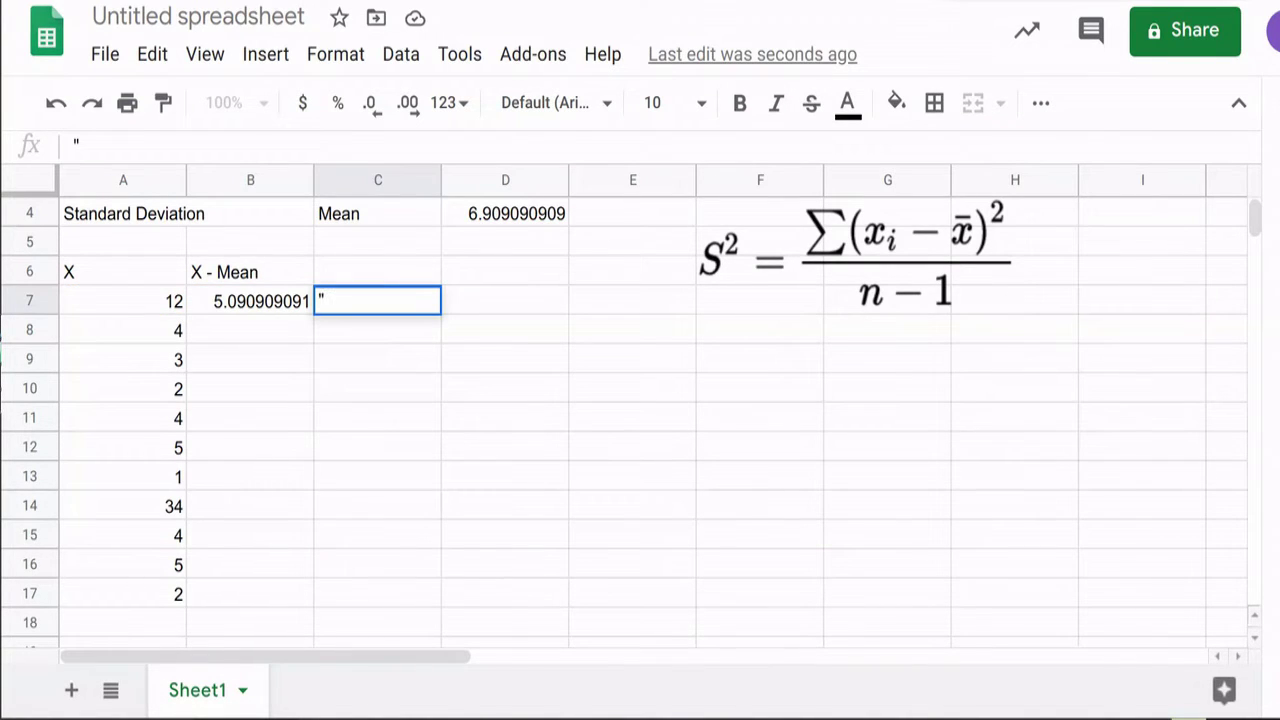
pyautogui.write('Use =A7-$D$4"')
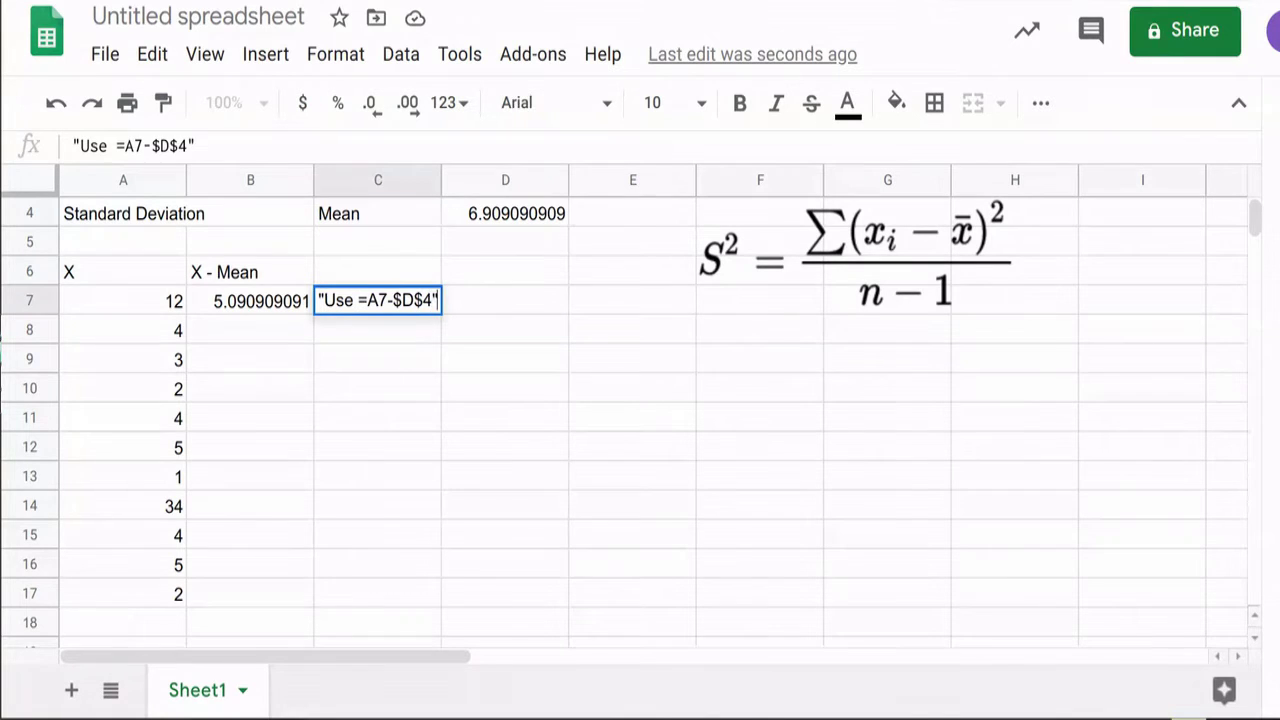
pyautogui.press('Return')
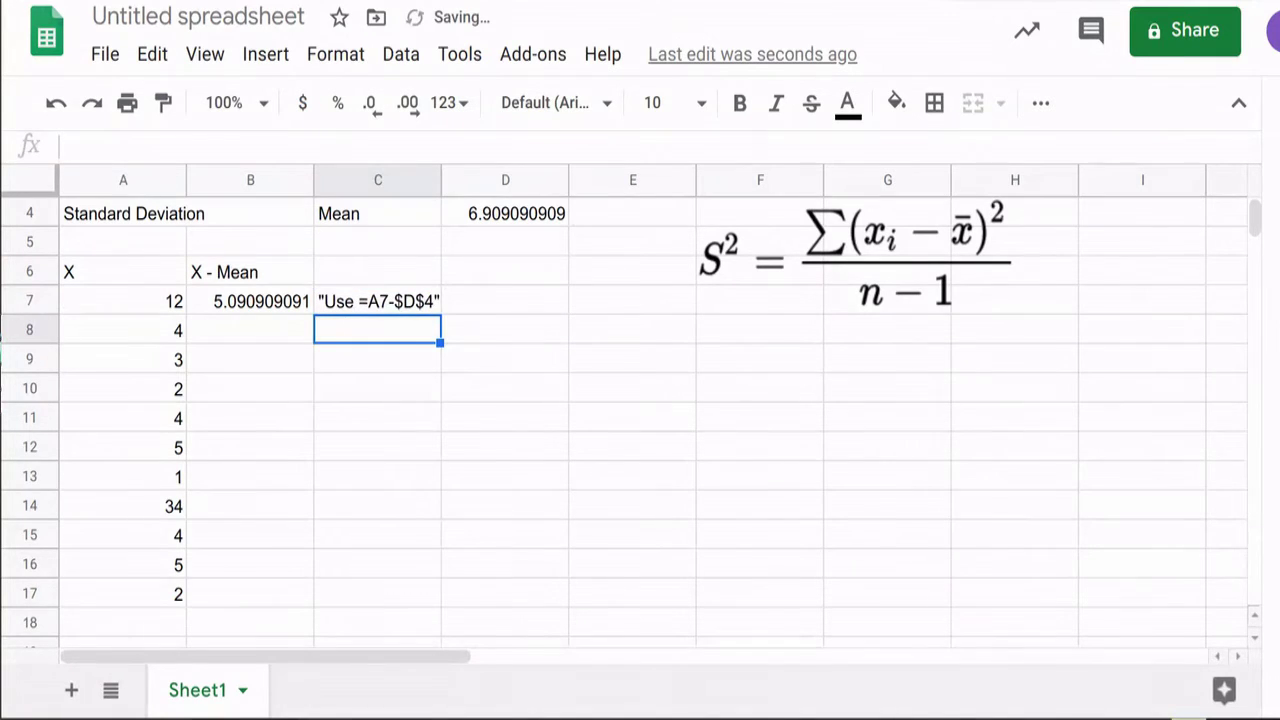
# - Fill the X - Mean formula from B7 down through B17 and move the note in C7 to cell E7
pyautogui.click(250, 301)
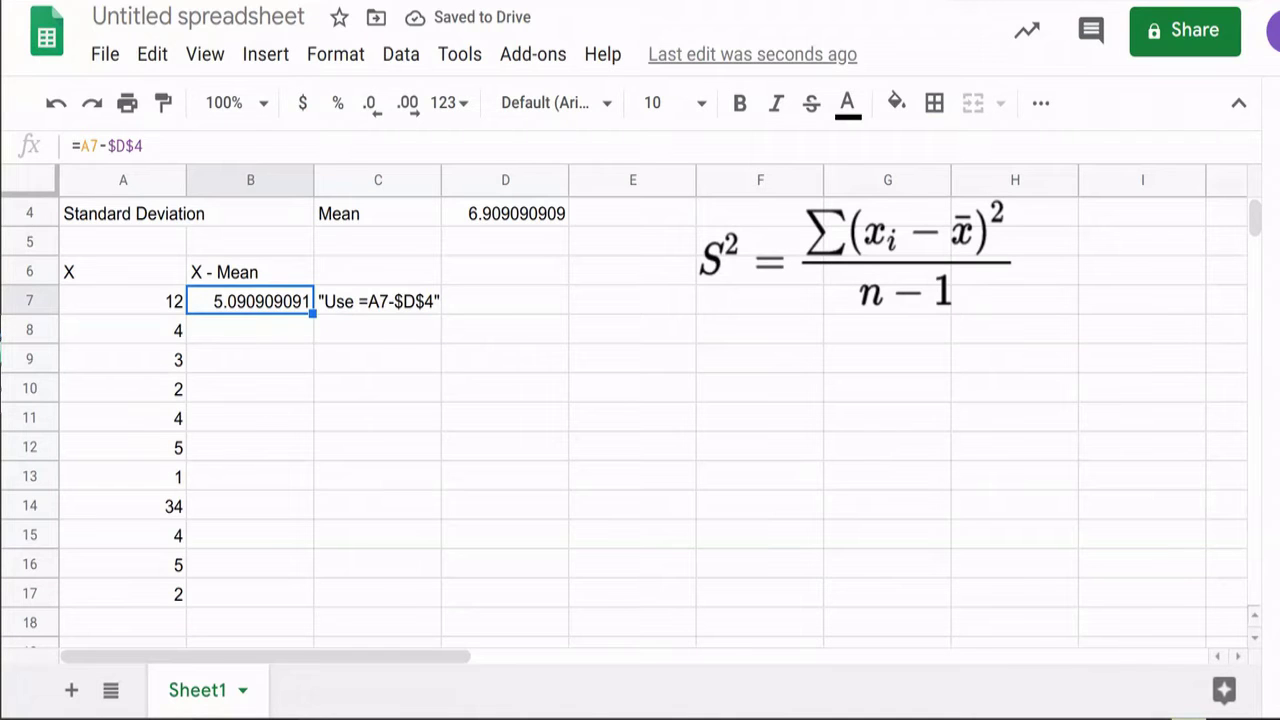
pyautogui.moveTo(313, 314); pyautogui.dragTo(308, 602)
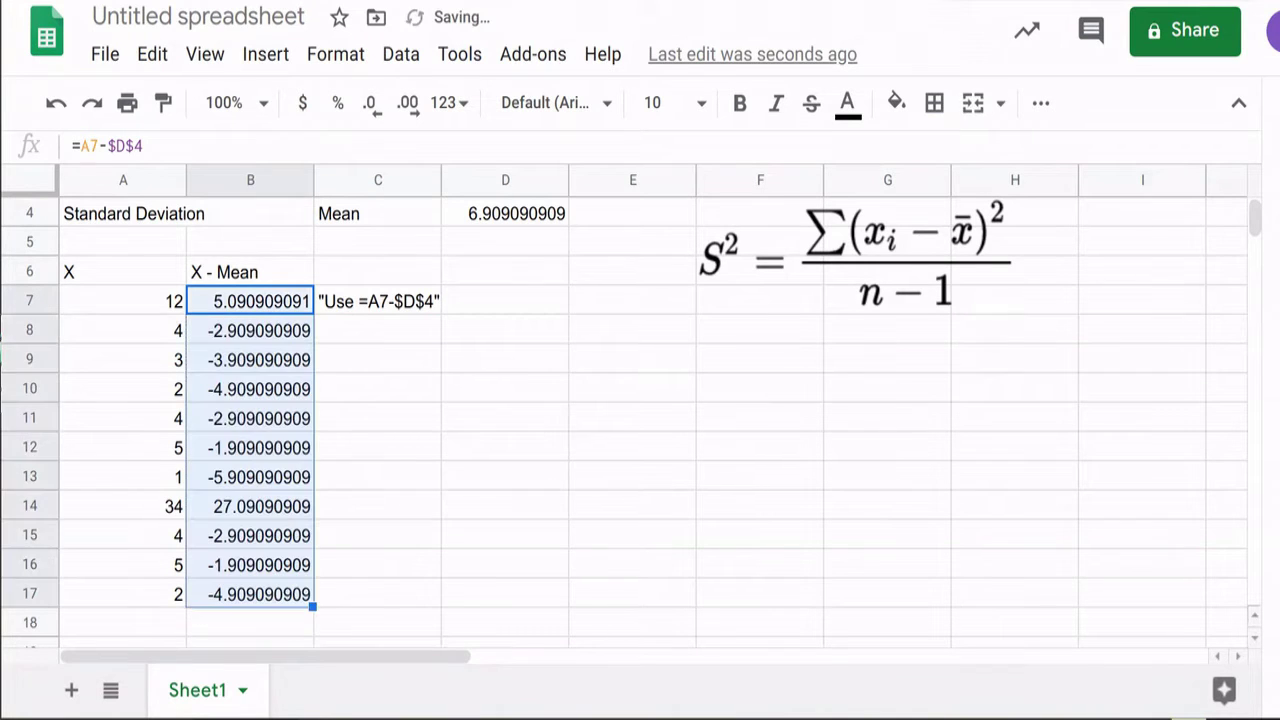
pyautogui.click(378, 301)
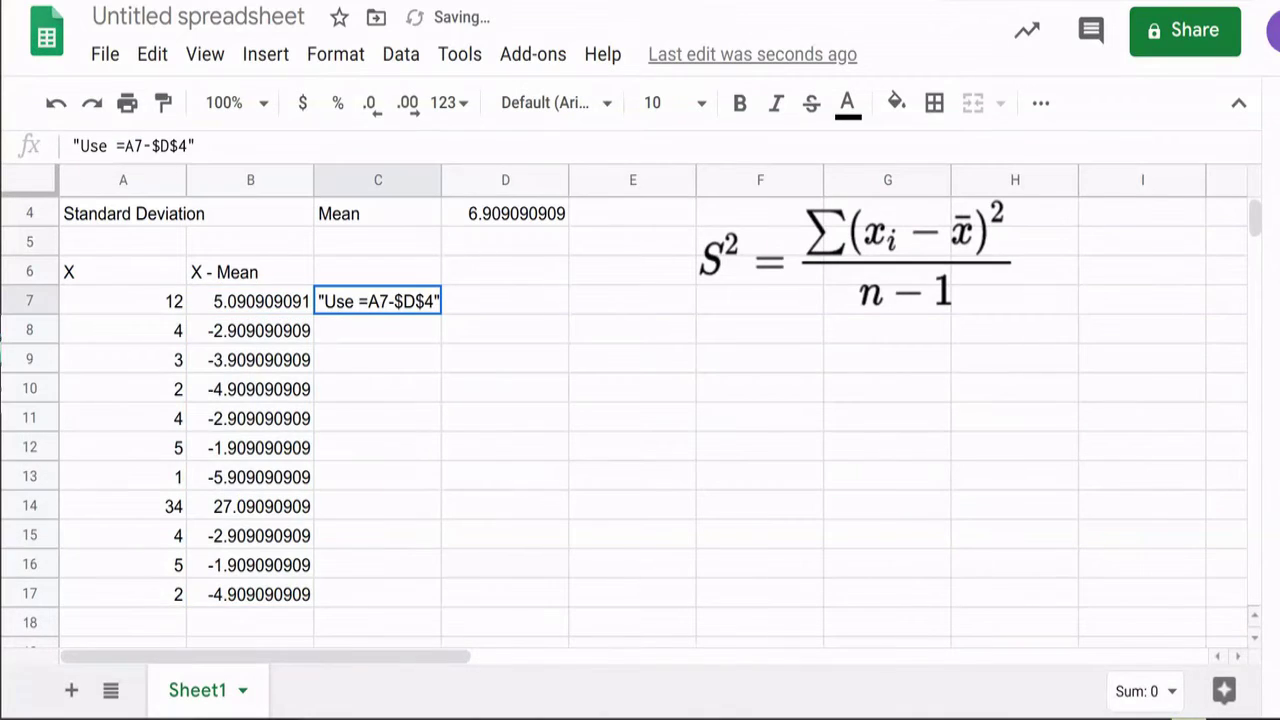
pyautogui.hotkey('ctrl', 'x')
pyautogui.click(633, 301)
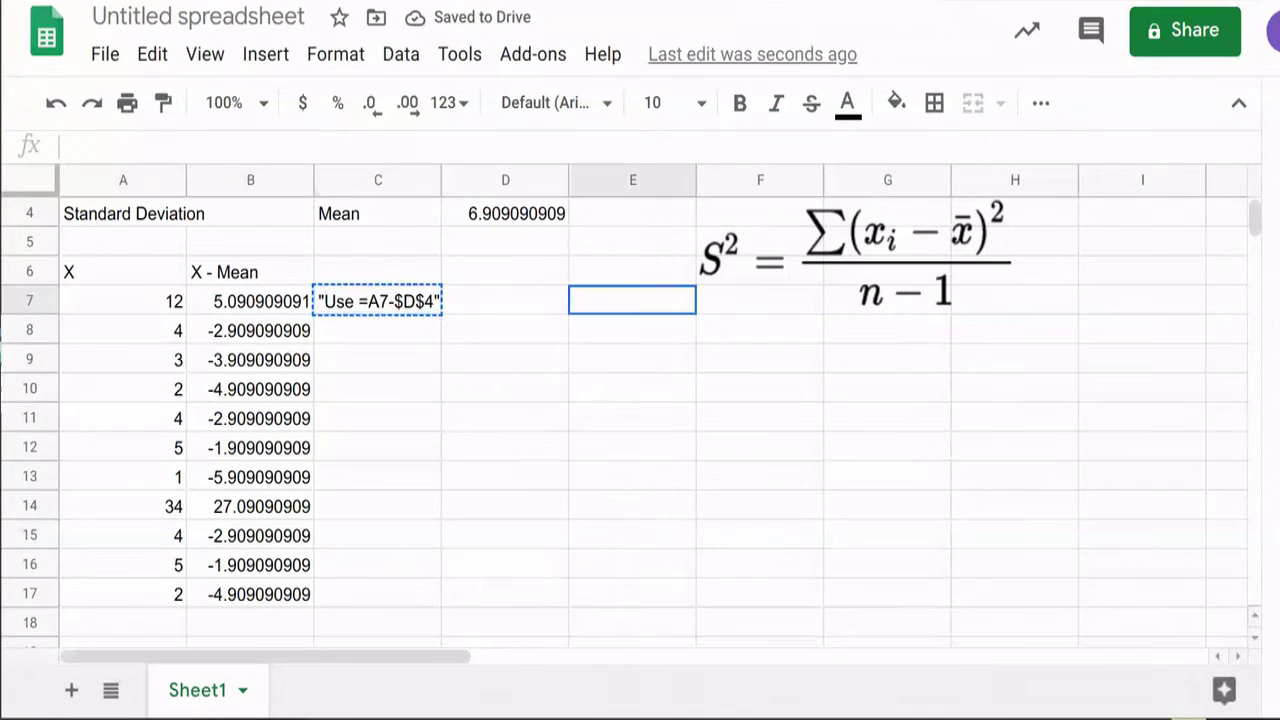
pyautogui.hotkey('ctrl', 'v')
pyautogui.click(250, 301)
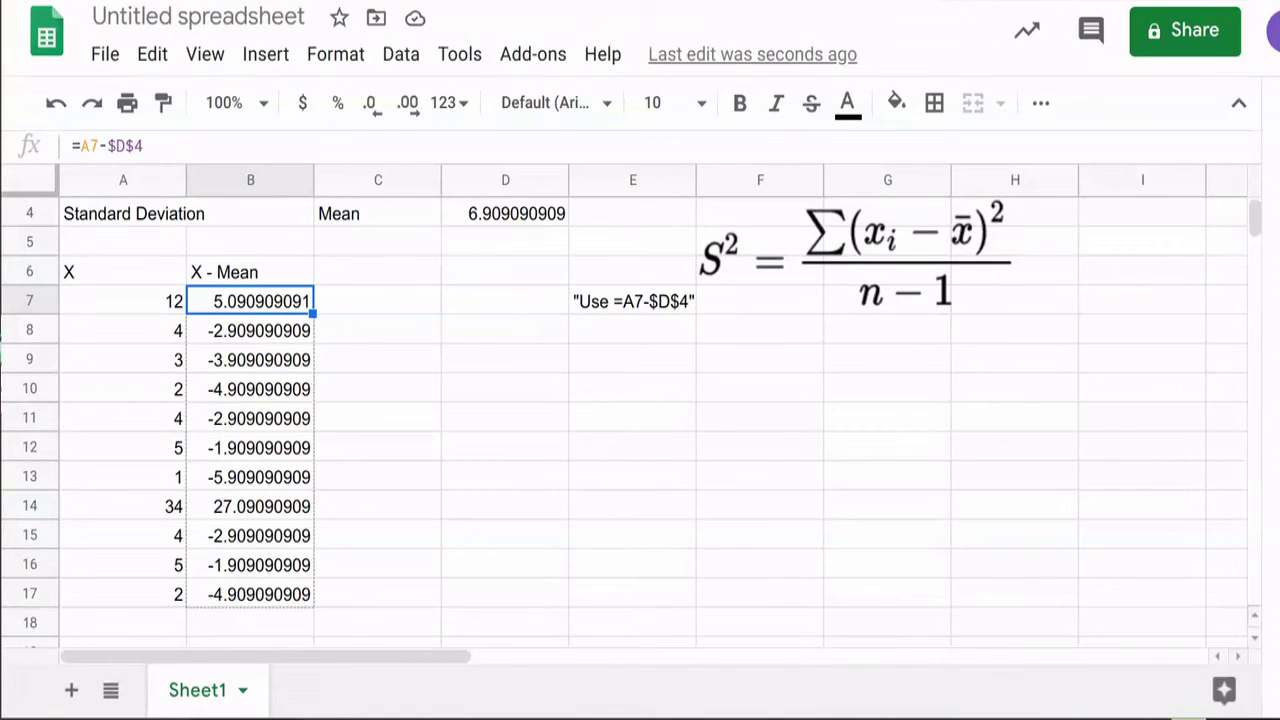
pyautogui.hotkey('ctrl', 'v')
# - Enter the column heading "(X- Mean)^2" in cell C6
pyautogui.click(377, 271)
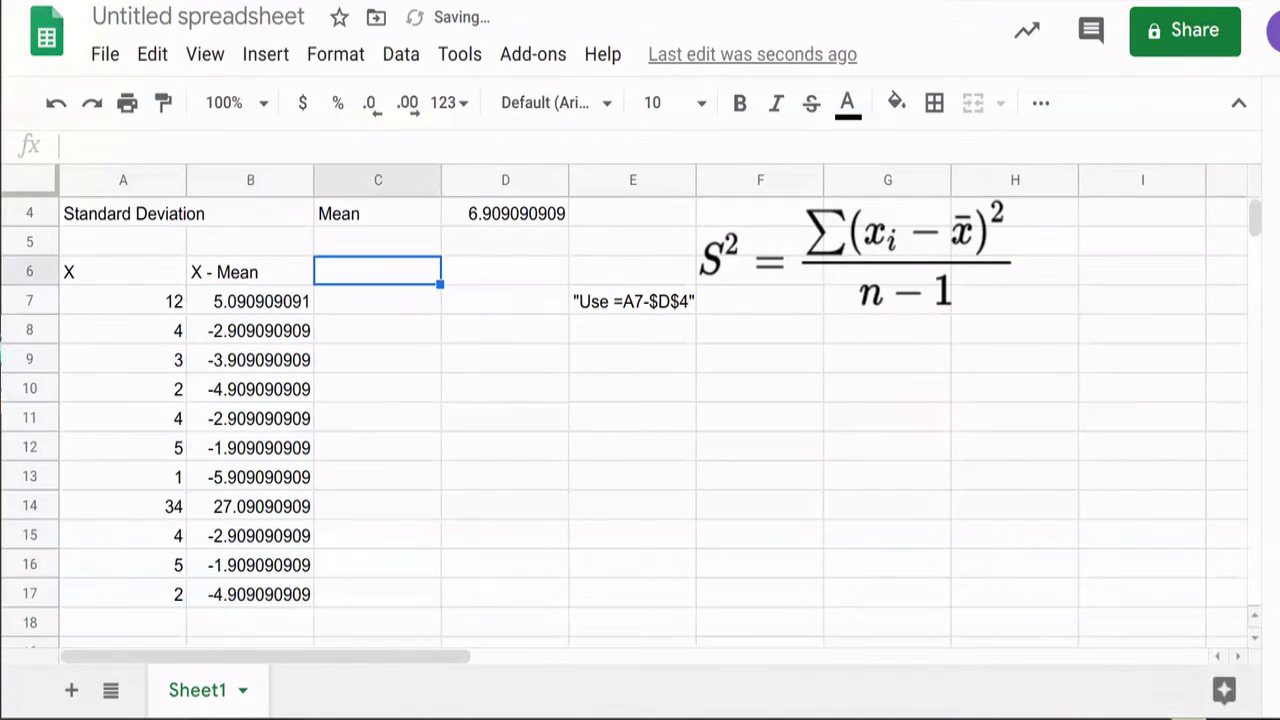
pyautogui.write('(x')
pyautogui.press('BackSpace')
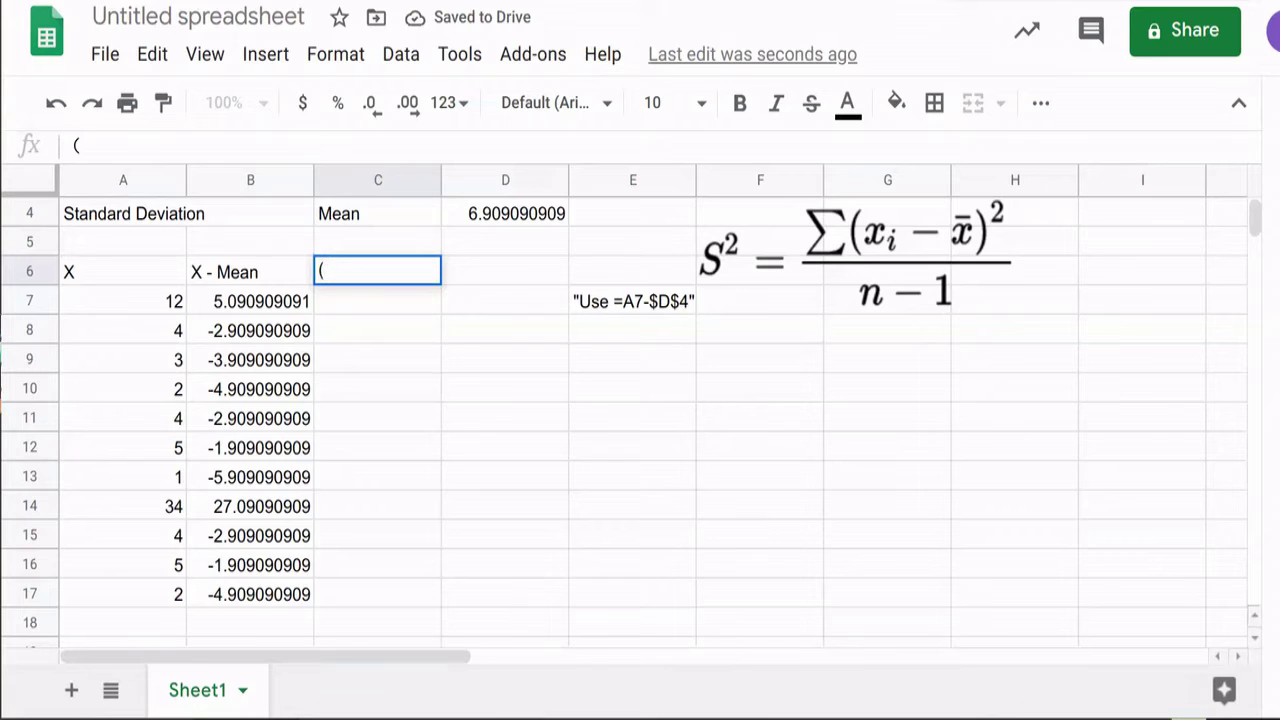
pyautogui.write('X0')
pyautogui.press('BackSpace')
pyautogui.write('- ')
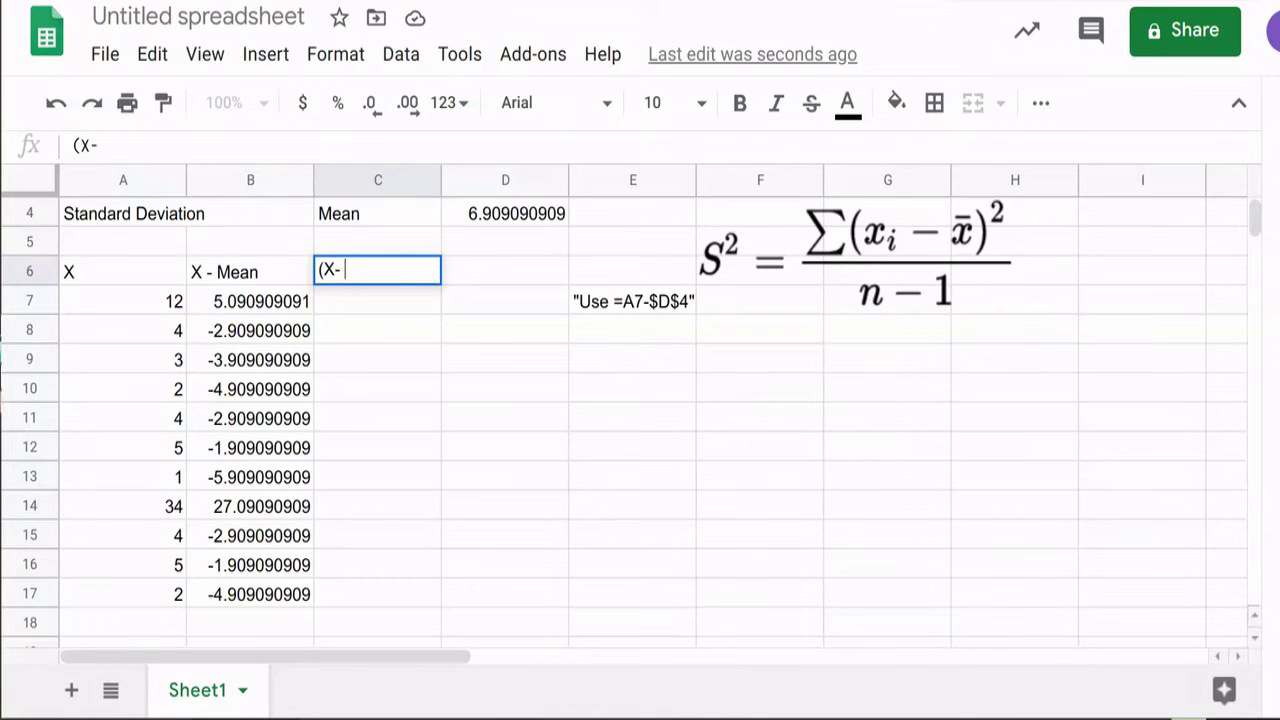
pyautogui.write('Mean)')
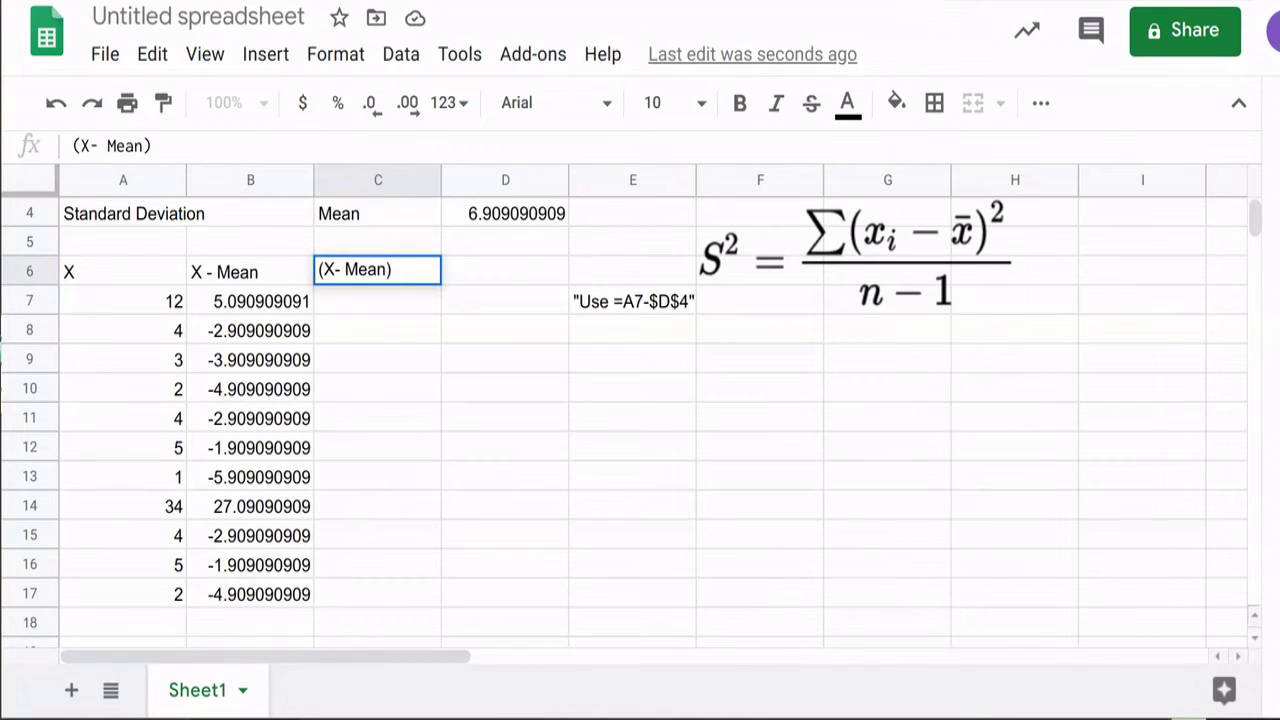
pyautogui.write('^3')
pyautogui.press('BackSpace')
pyautogui.write('2')
pyautogui.press('Return')
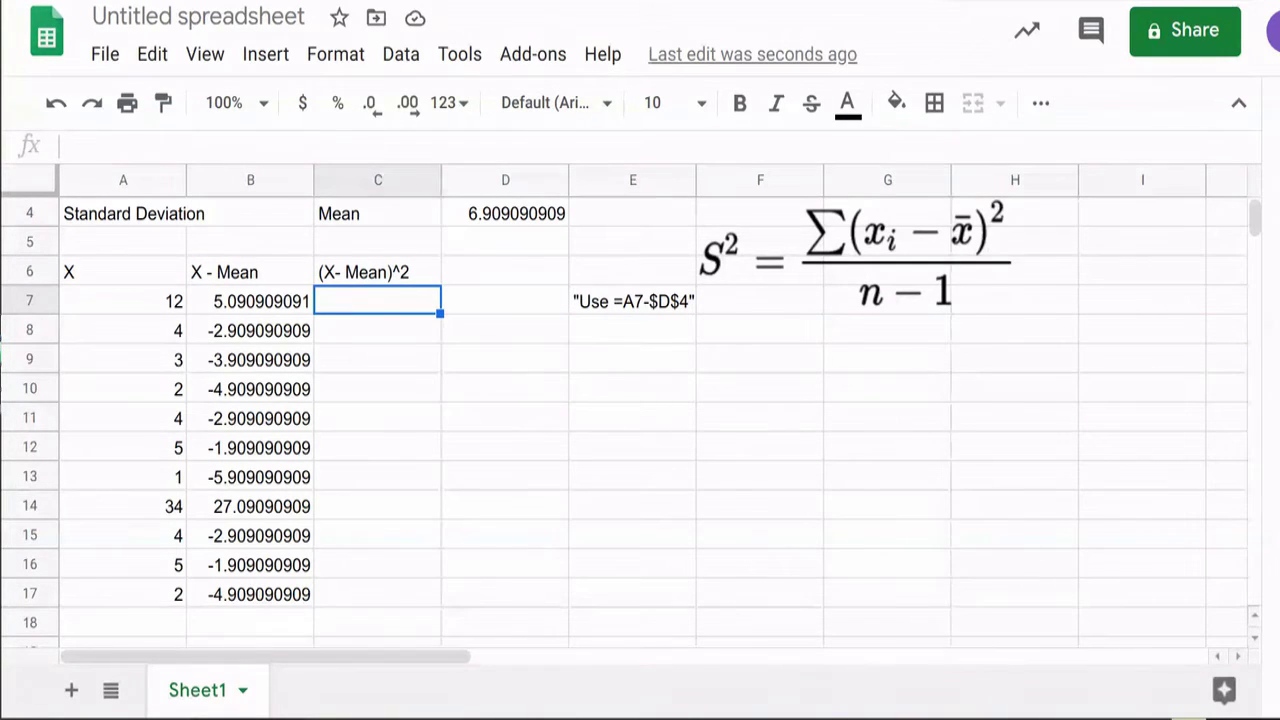
# - Enter the formula =B7^2 in cell C7 and fill it down through C17
pyautogui.write('=')
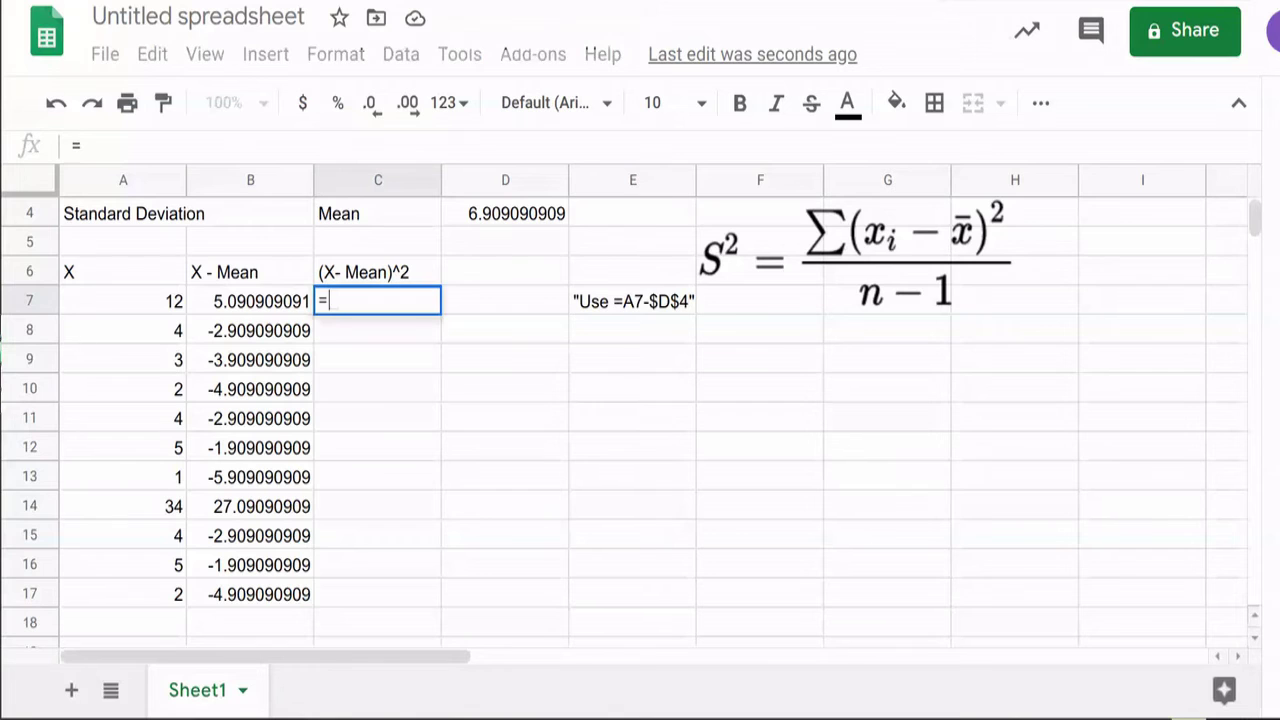
pyautogui.write('B7')
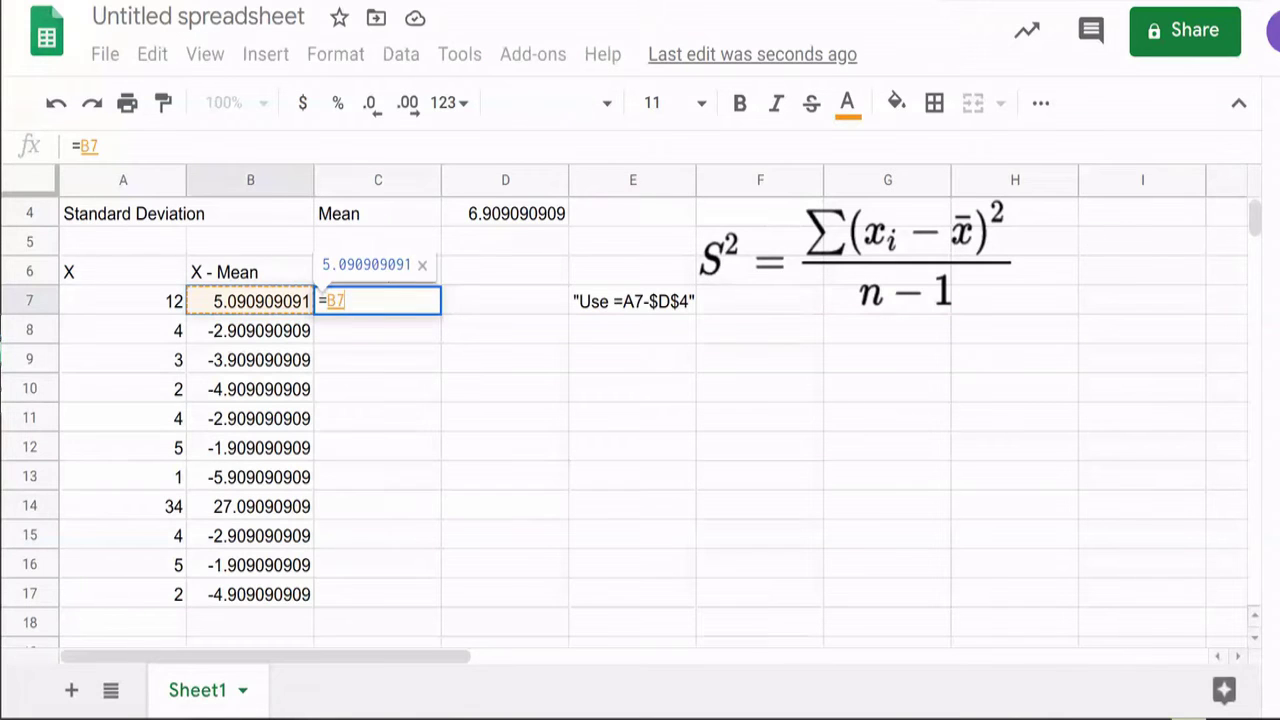
pyautogui.write('^2')
pyautogui.press('Return')
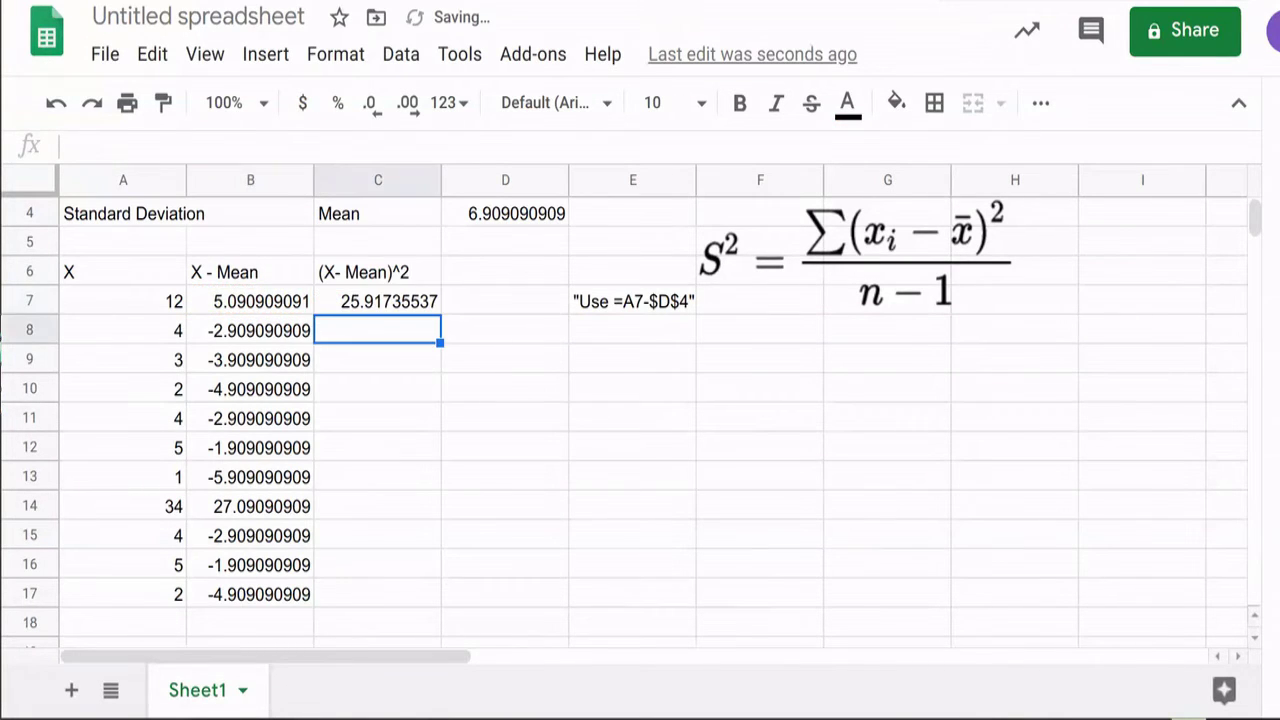
pyautogui.moveTo(378, 301); pyautogui.dragTo(378, 565)
pyautogui.hotkey('ctrl', 'd')
# - Enter the label "Total X-mean)" in cell B18, below the X - Mean column
pyautogui.press('Down')
pyautogui.press('Down')
pyautogui.press('Down')
pyautogui.press('Down')
pyautogui.press('Down')
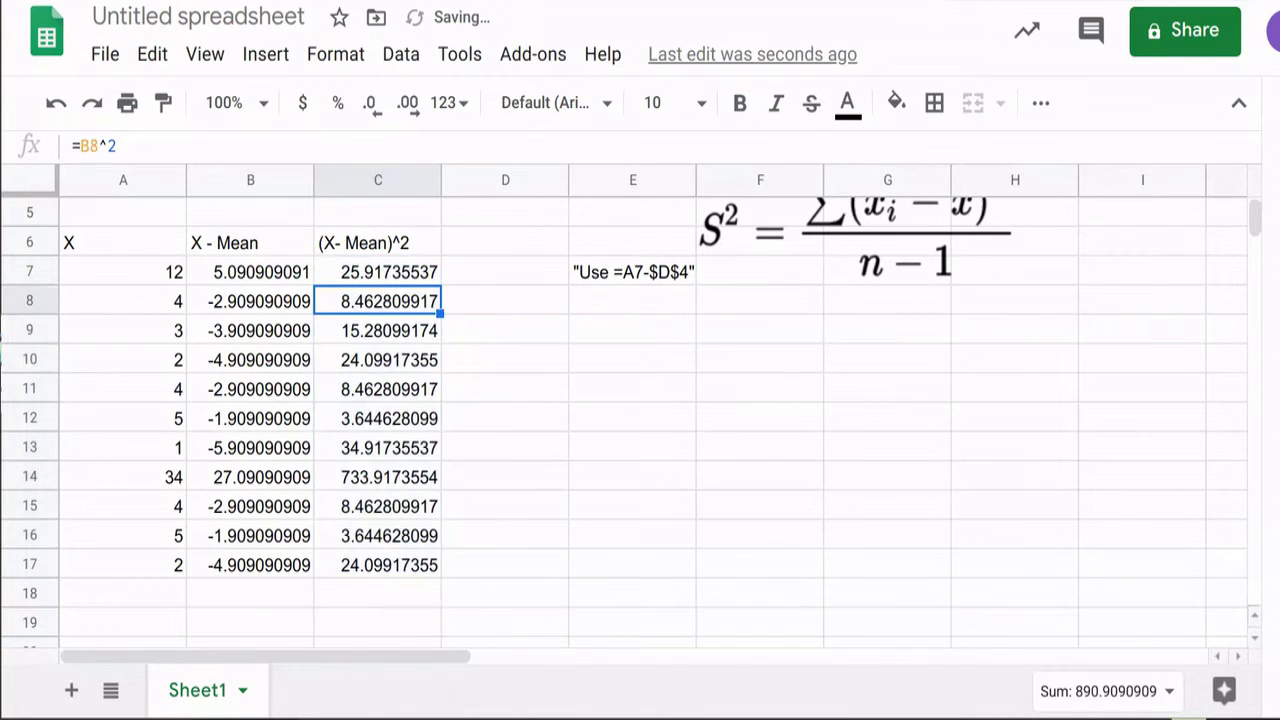
pyautogui.press('Down')
pyautogui.press('Down')
pyautogui.press('Down')
pyautogui.press('Down')
pyautogui.press('Down')
pyautogui.press('Down')
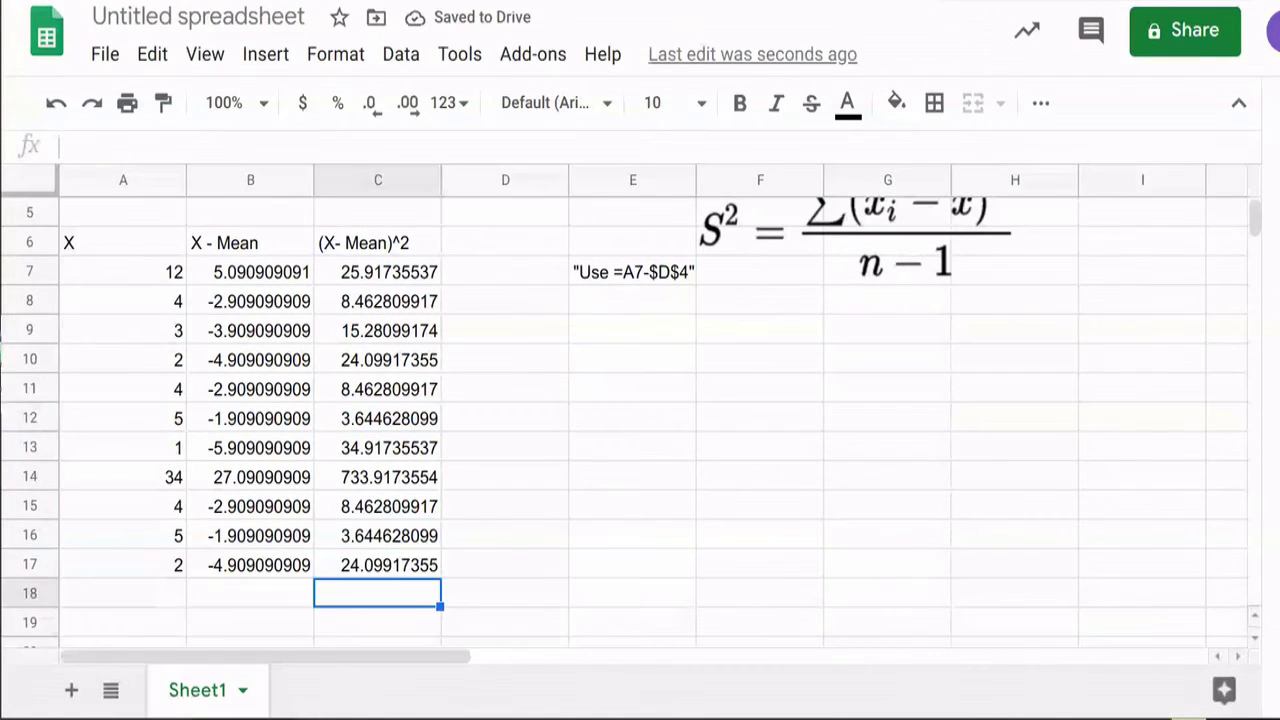
pyautogui.press('Left')
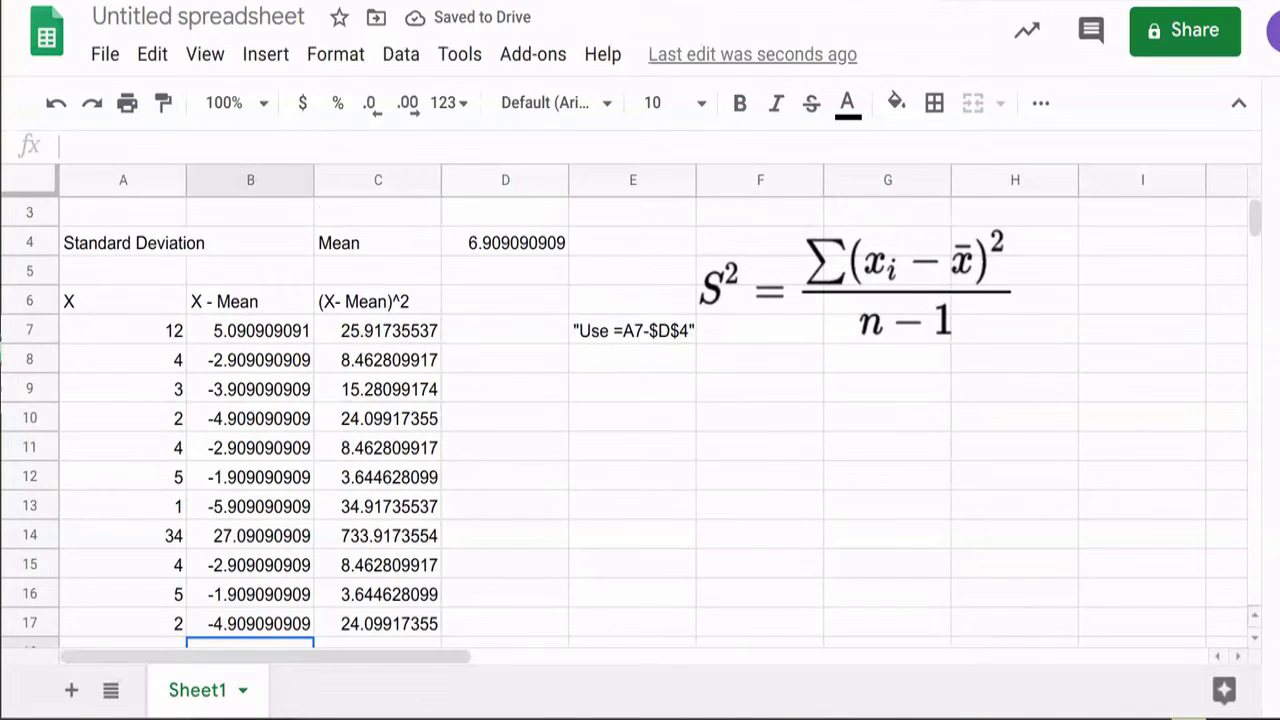
pyautogui.write('Tota')
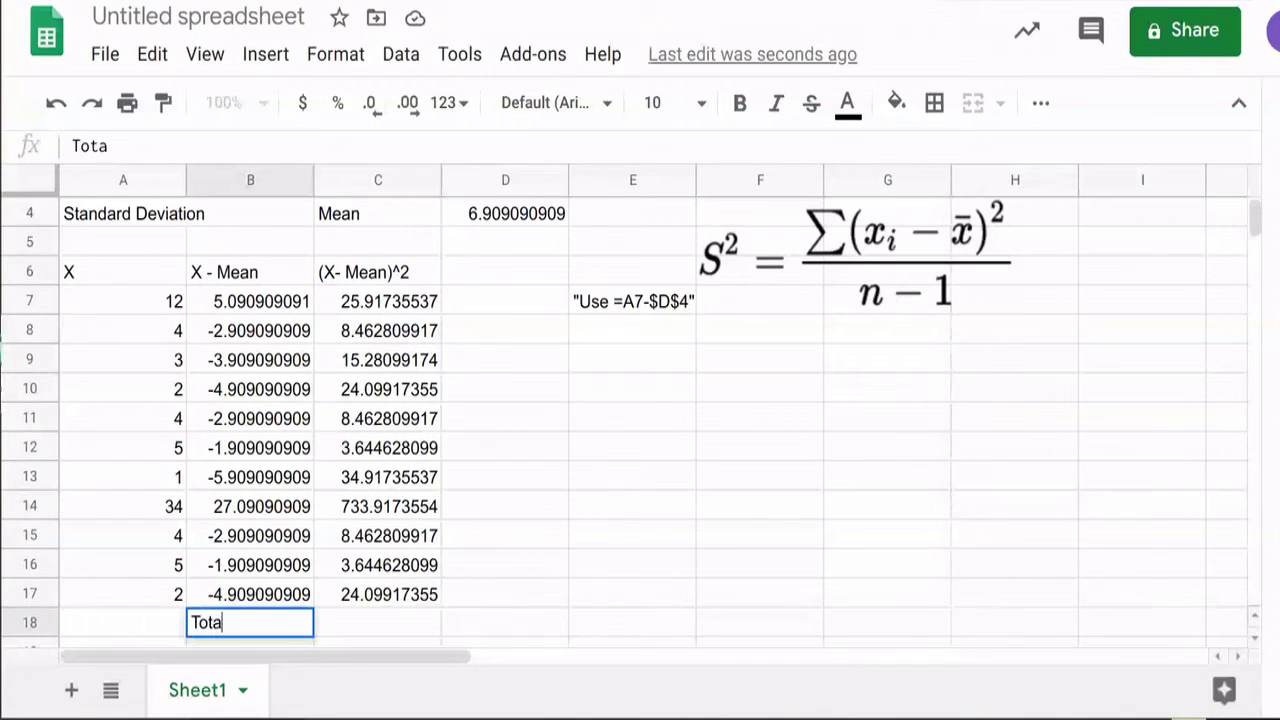
pyautogui.write('l X-X')
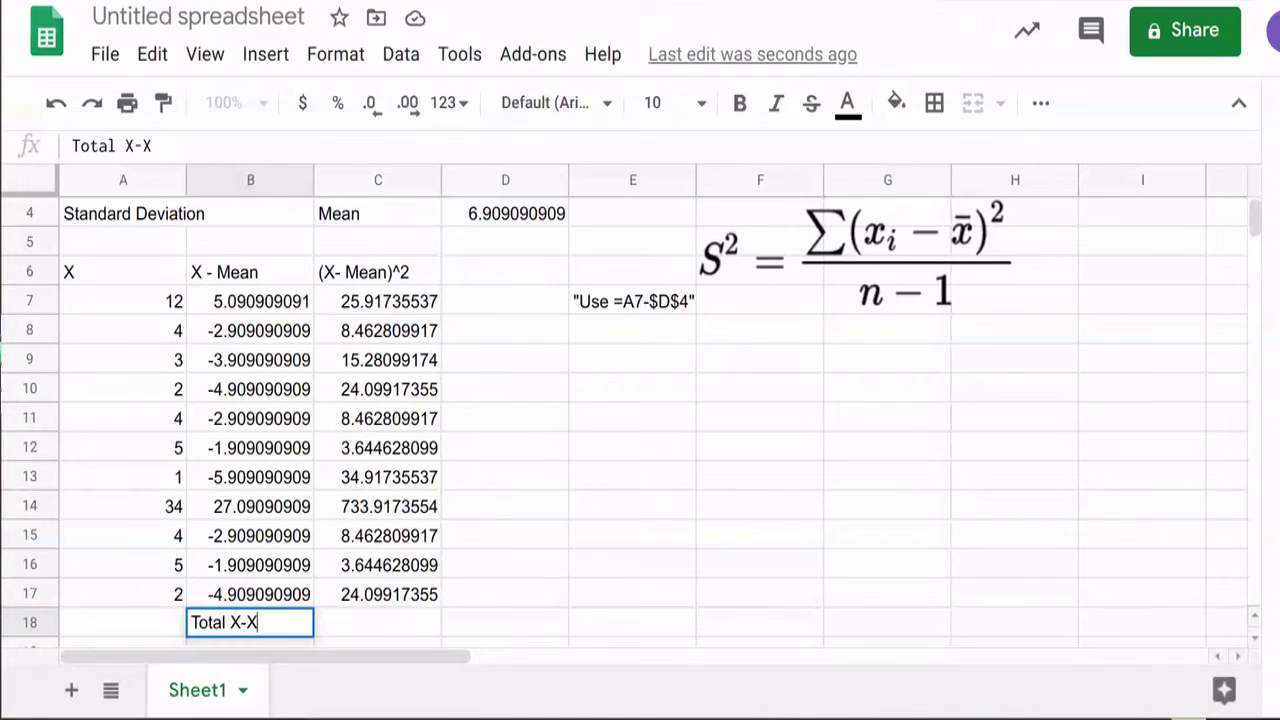
pyautogui.press('BackSpace')
pyautogui.write('mean)')
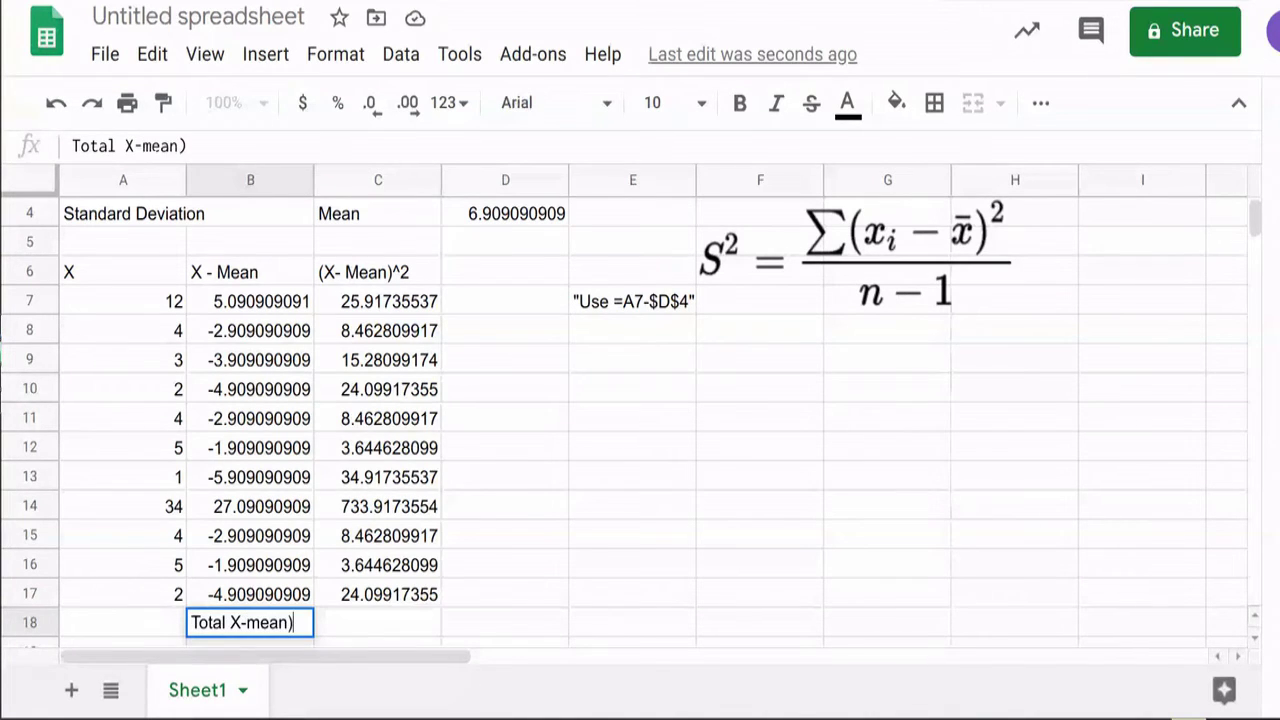
pyautogui.press('Left')
pyautogui.press('Right')
pyautogui.press('Right')
pyautogui.press('Left')
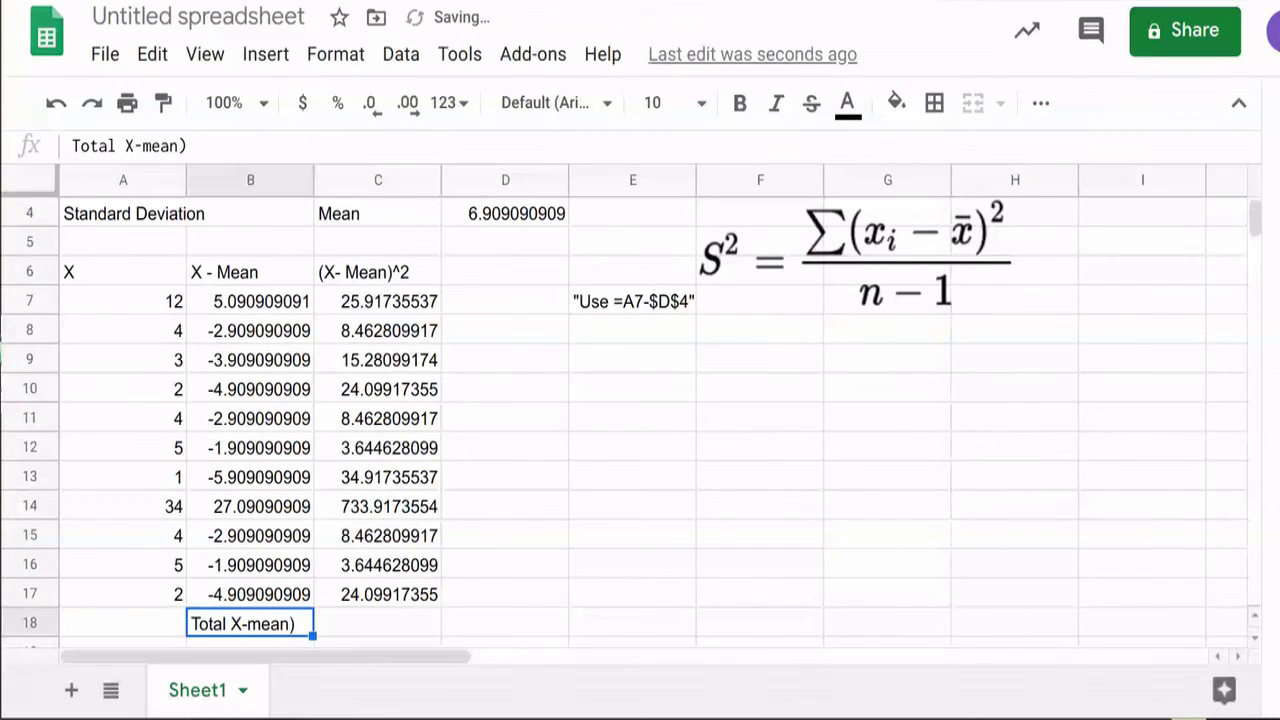
# - Correct the label in cell B18 to read "Total (X-mean)^2"
pyautogui.click(126, 146)
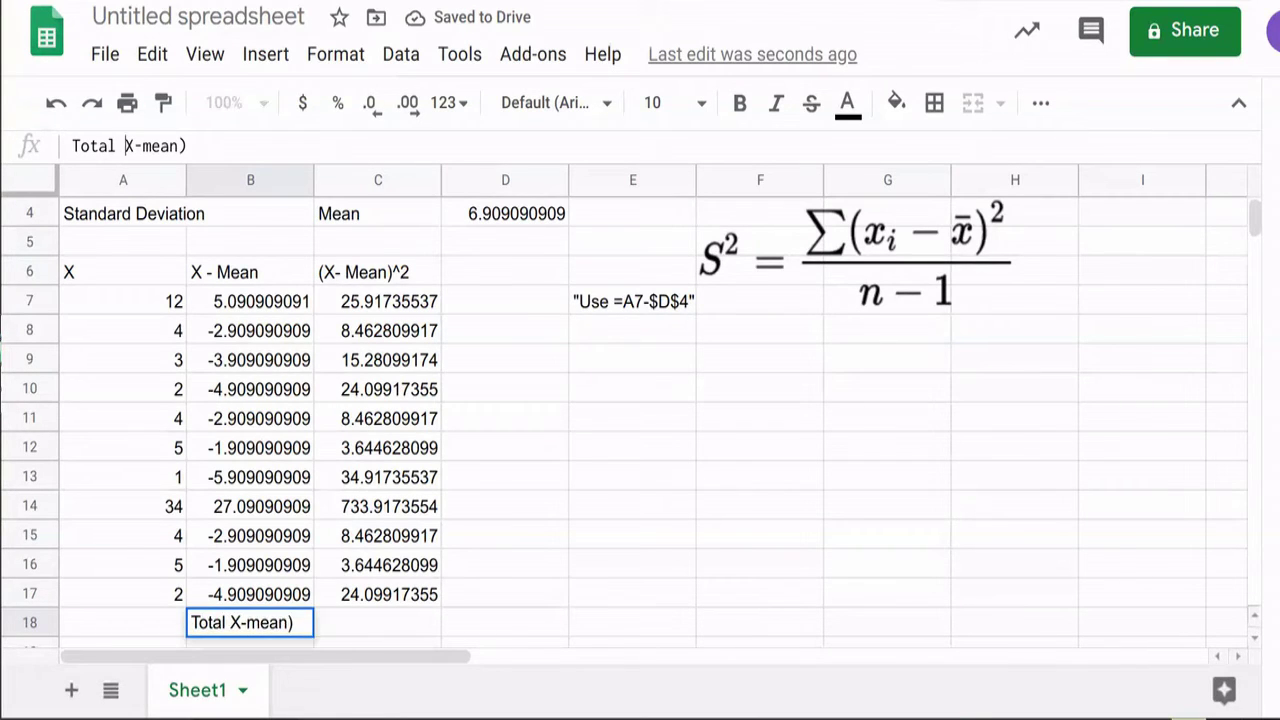
pyautogui.write('(')
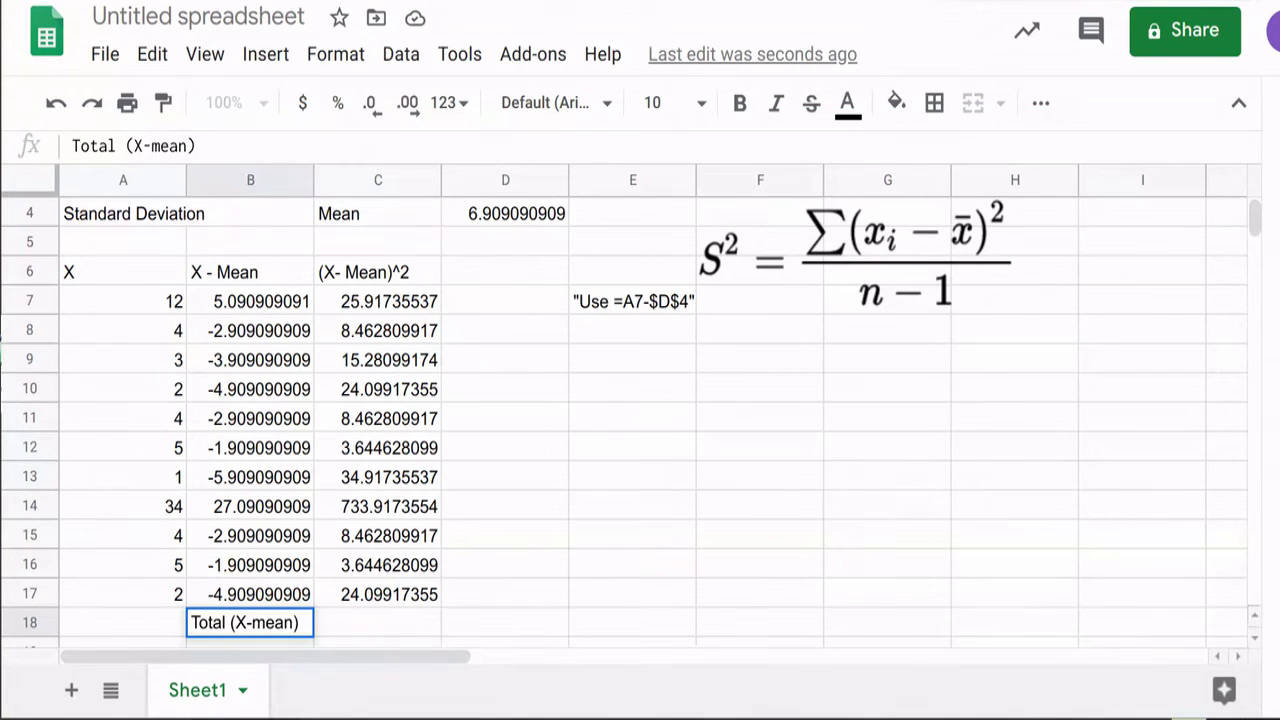
pyautogui.write('^2')
pyautogui.press('Return')
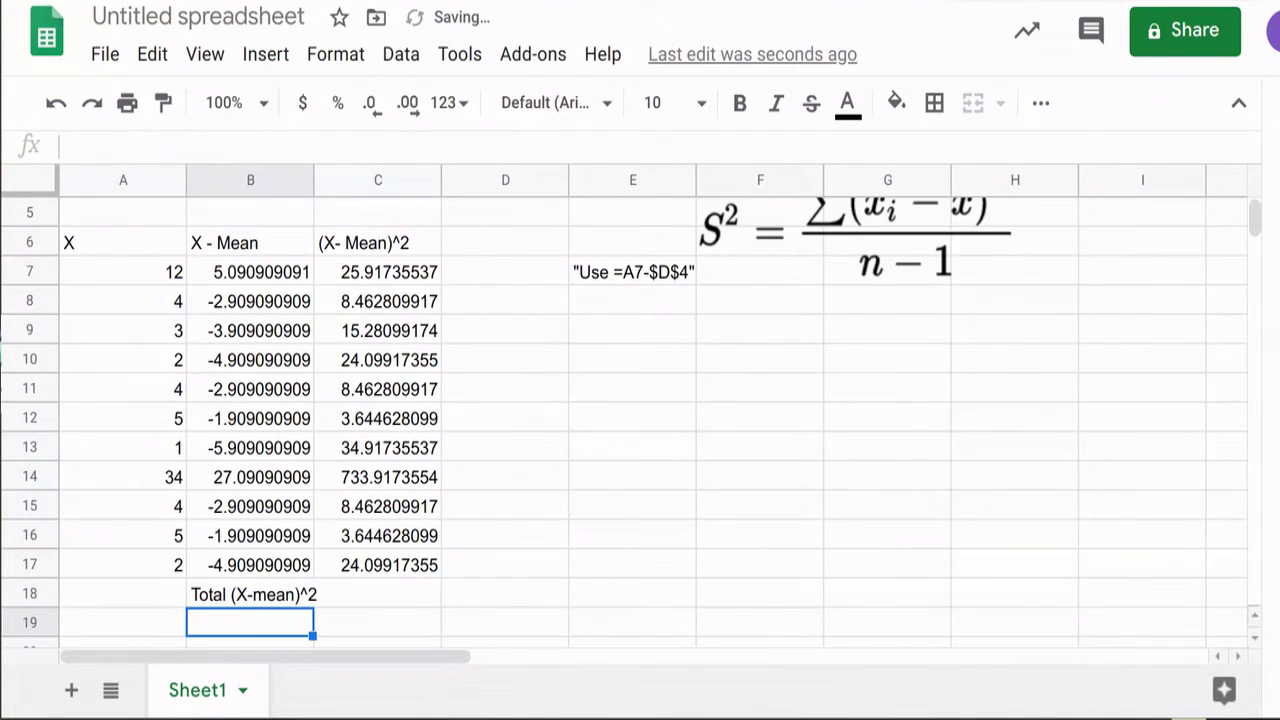
pyautogui.press('Return')
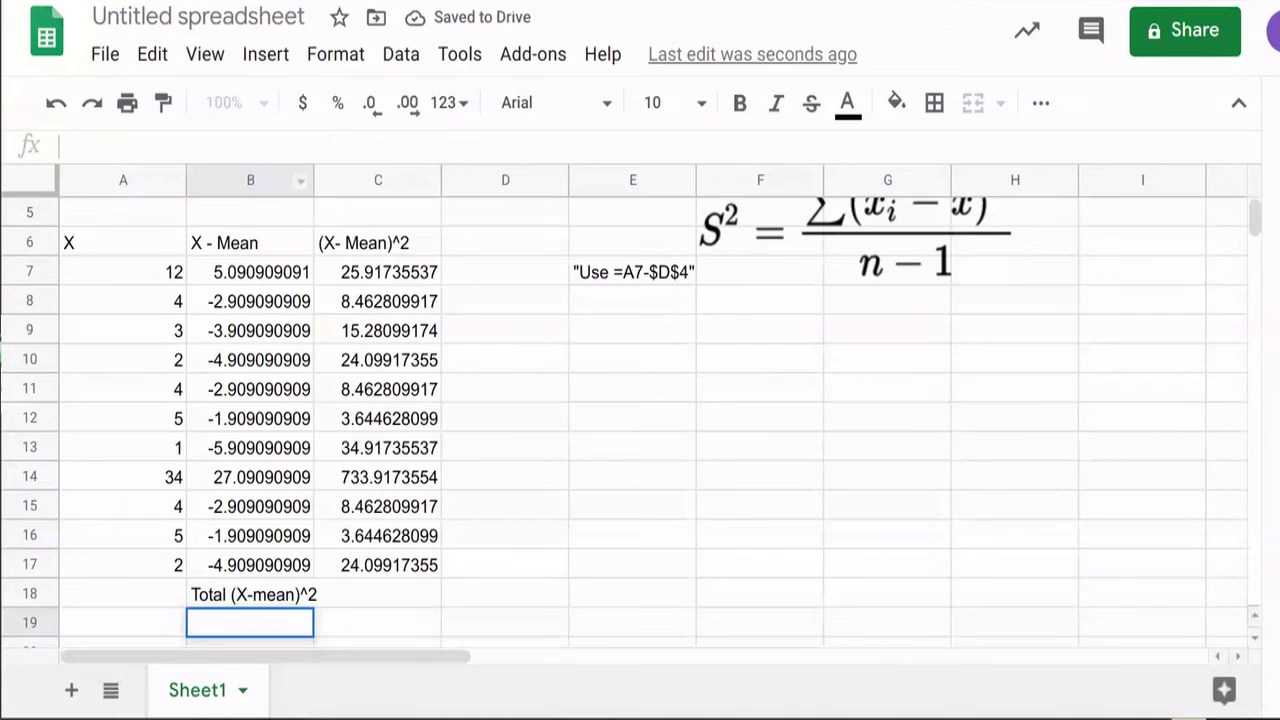
# - Total the squared deviations in cell C18 with the formula =sum(C7:C17)
pyautogui.click(377, 593)
pyautogui.write('=sum(')
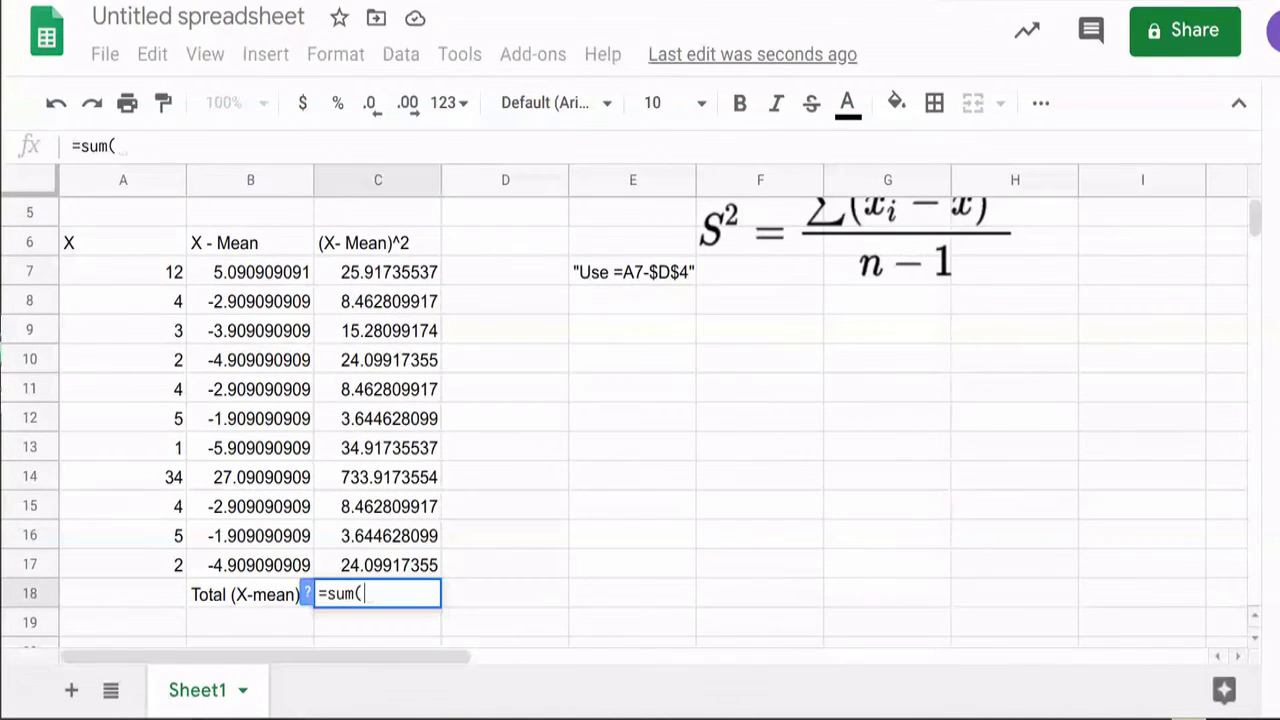
pyautogui.moveTo(377, 271); pyautogui.dragTo(377, 564)
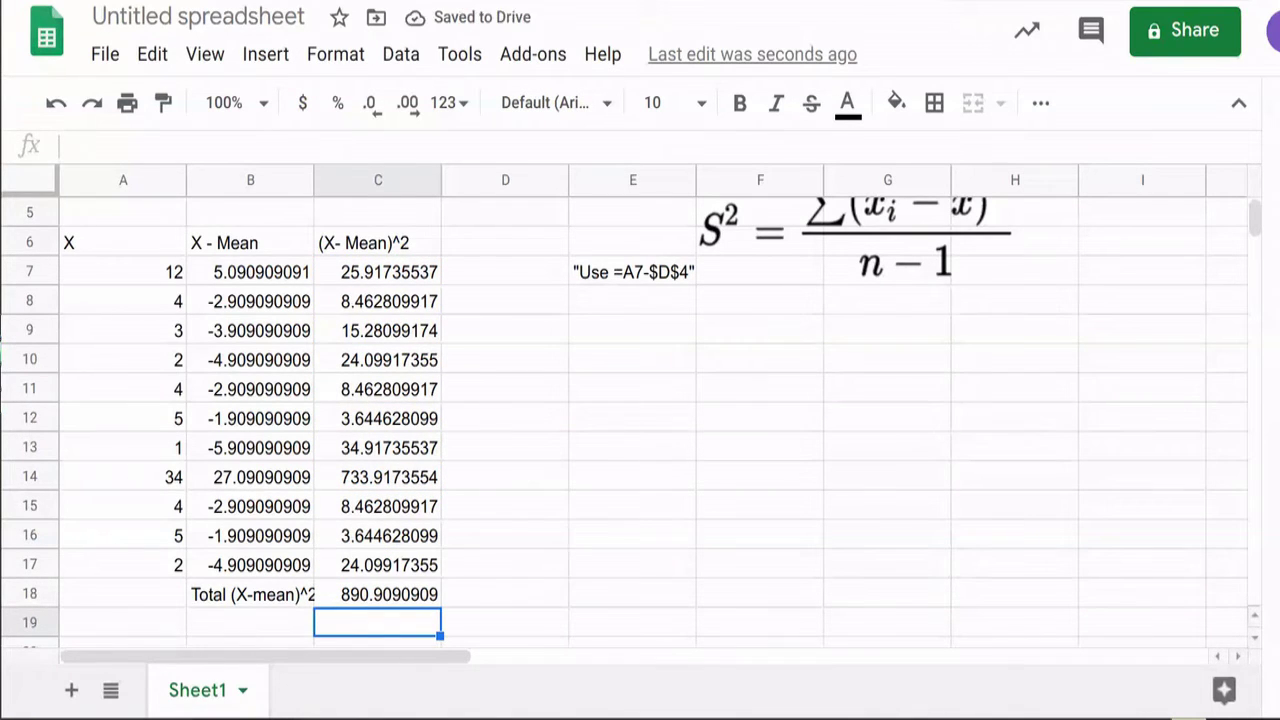
# - Enter the label "Variance" in cell E10 and begin a formula in the adjacent cell F10
pyautogui.press('Up')
pyautogui.press('Up')
pyautogui.press('Up')
pyautogui.press('Up')
pyautogui.press('Up')
pyautogui.press('Up')
pyautogui.press('Up')
pyautogui.press('Up')
pyautogui.press('Up')
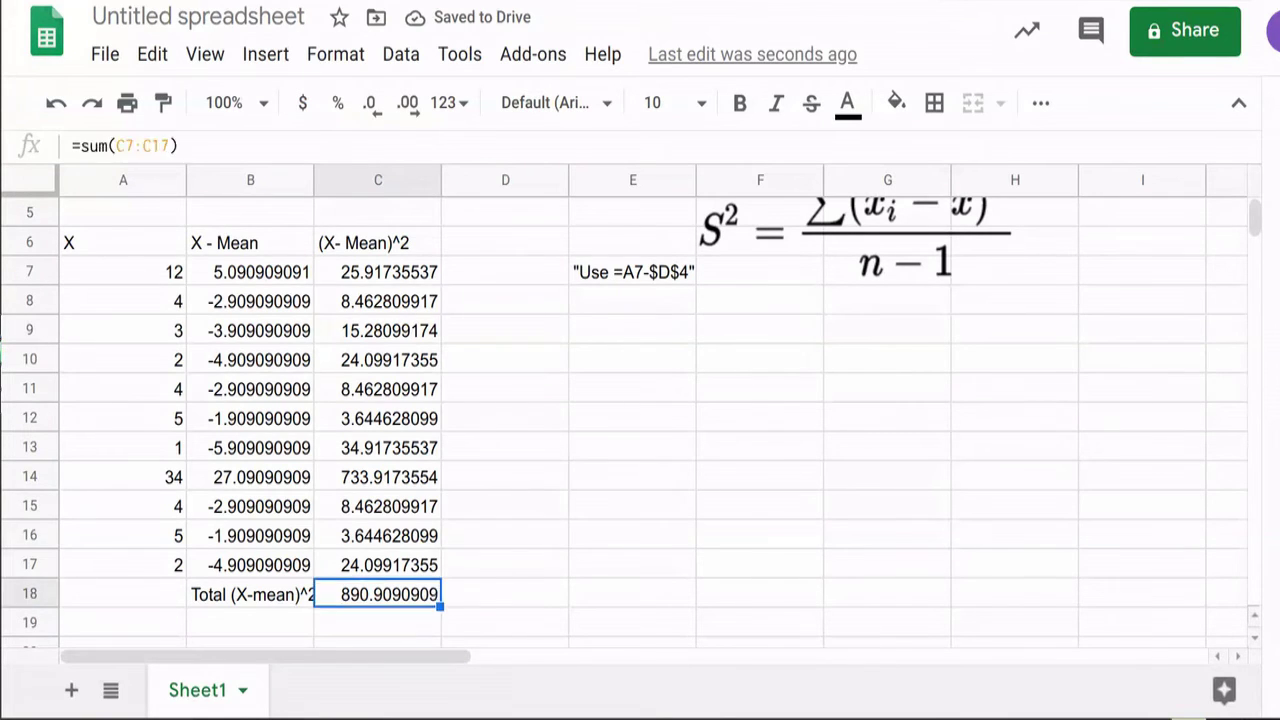
pyautogui.press('Right')
pyautogui.press('Right')
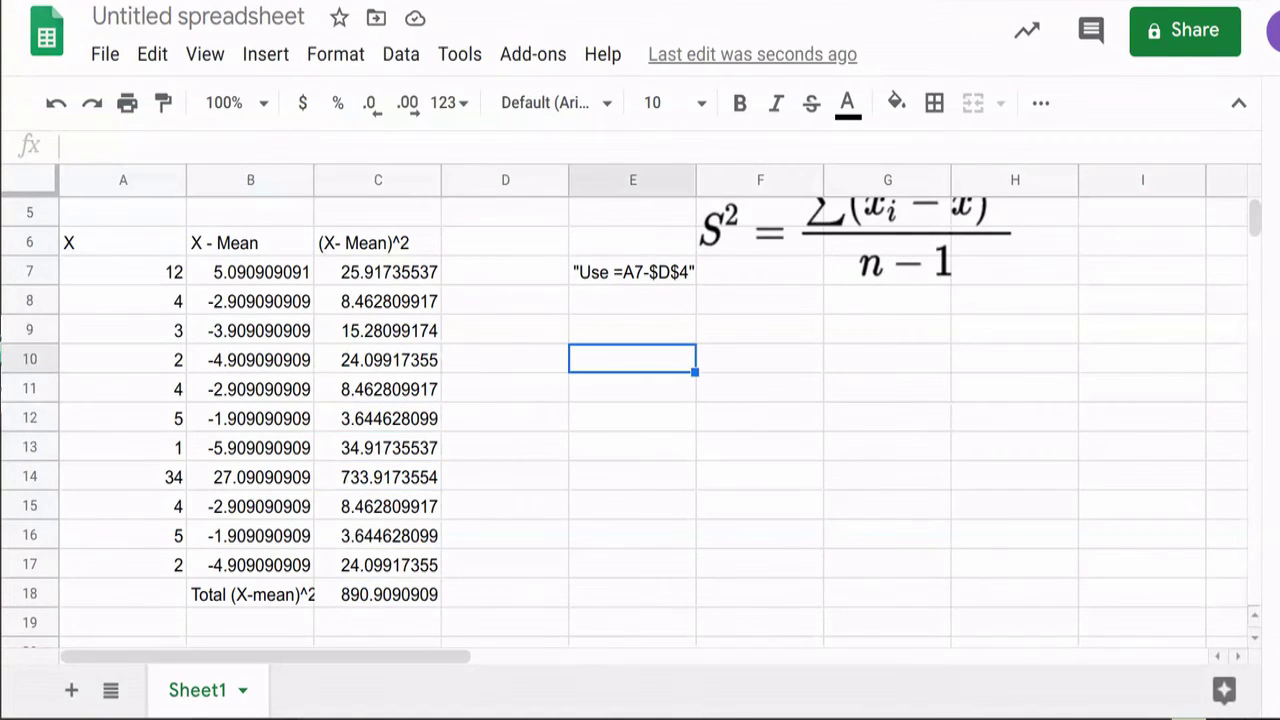
pyautogui.write('Variance')
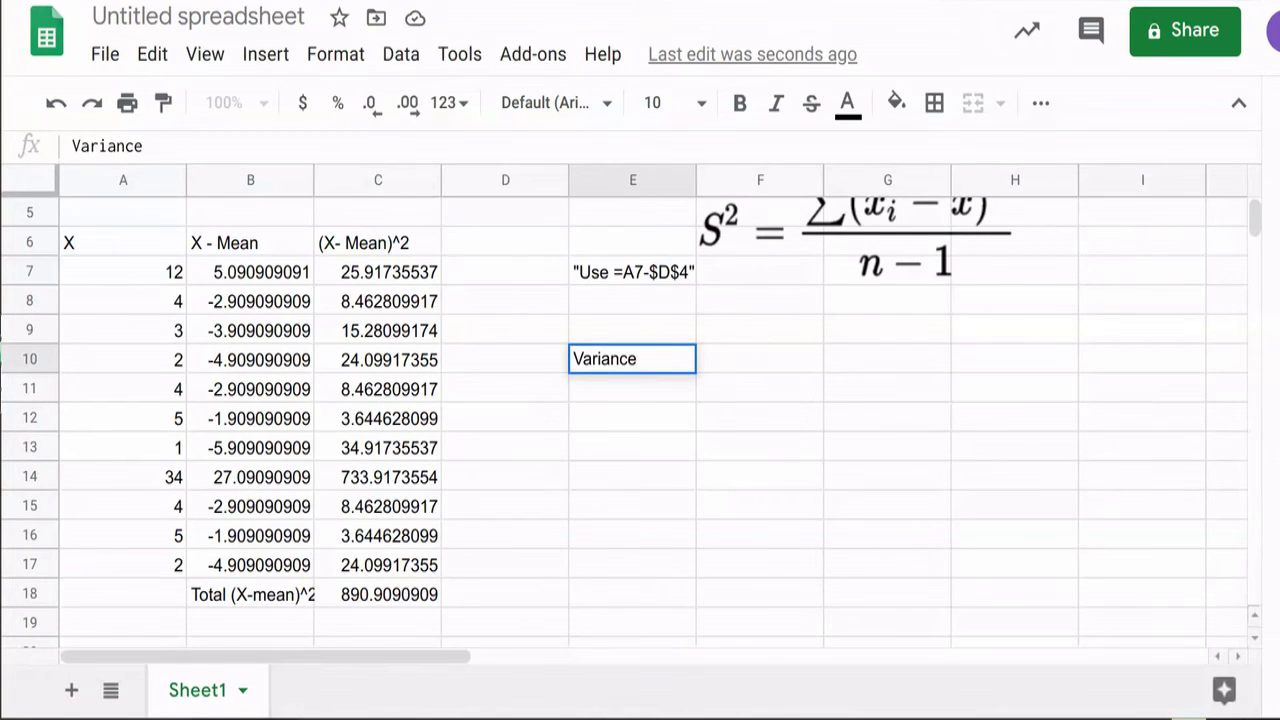
pyautogui.press('Tab')
pyautogui.write('=')
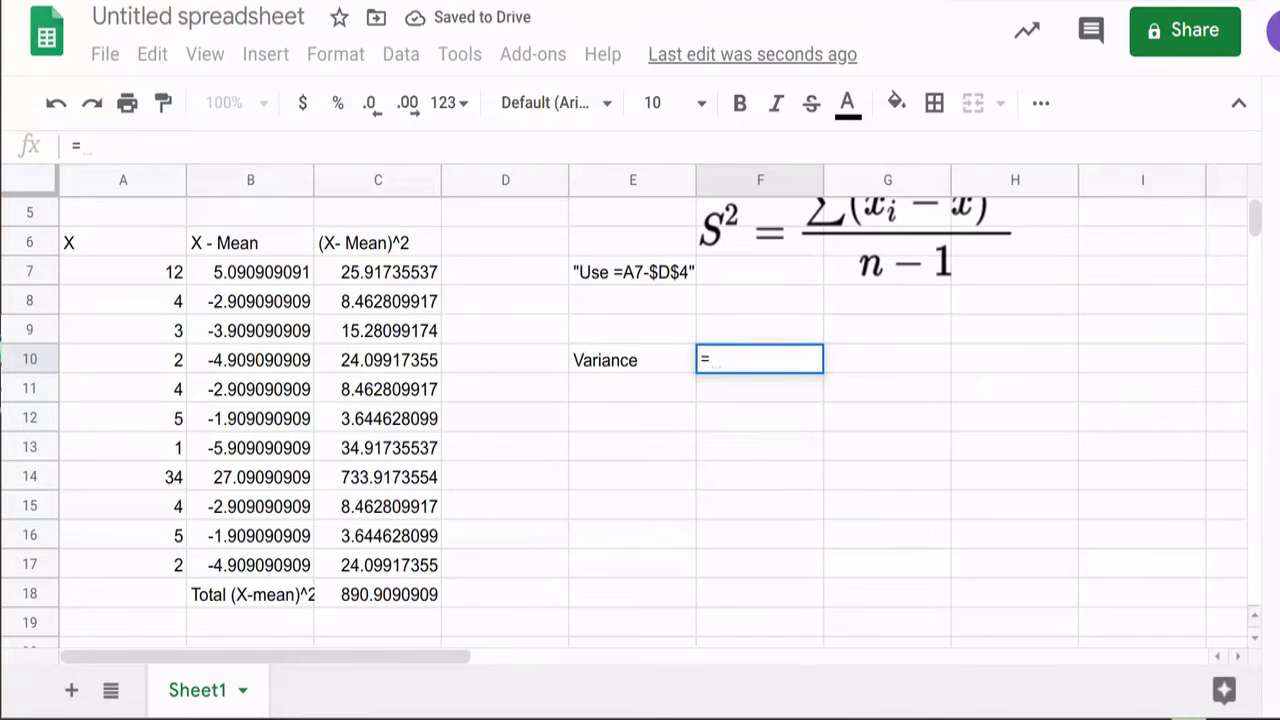
pyautogui.write('8')
pyautogui.press('BackSpace')
pyautogui.write('8909')
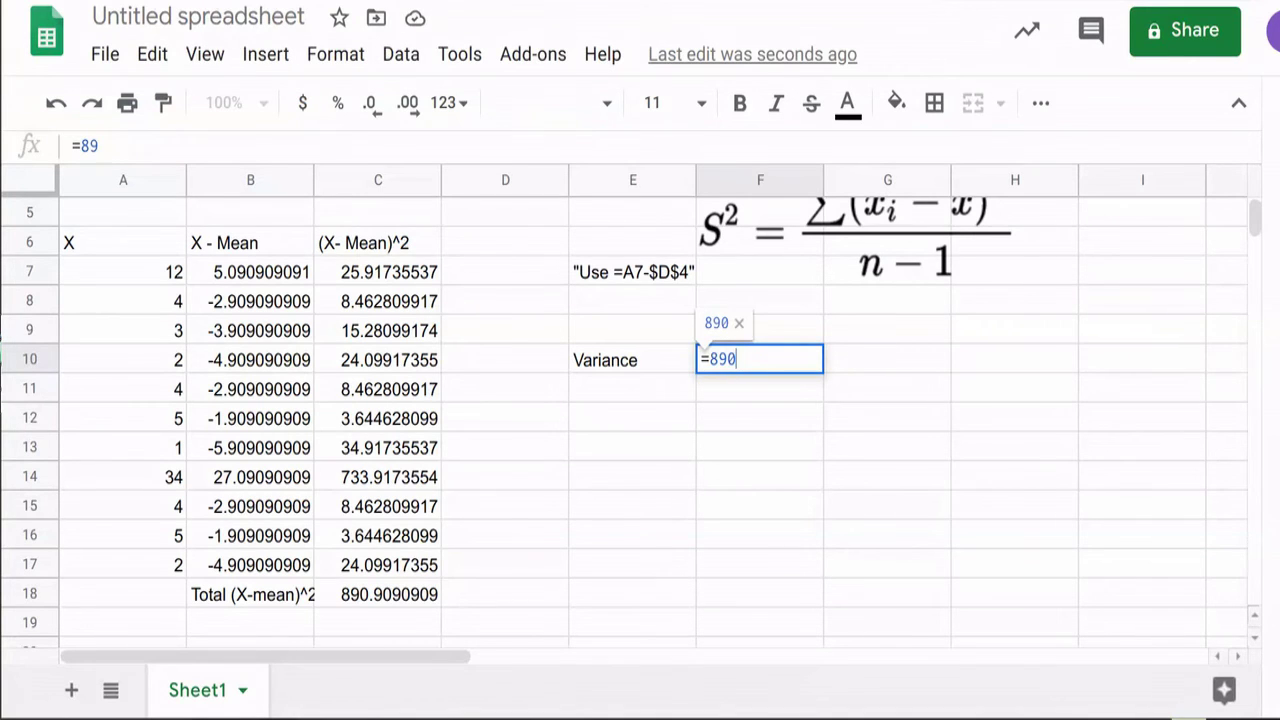
pyautogui.press('BackSpace')
pyautogui.press('BackSpace')
pyautogui.press('BackSpace')
pyautogui.press('BackSpace')
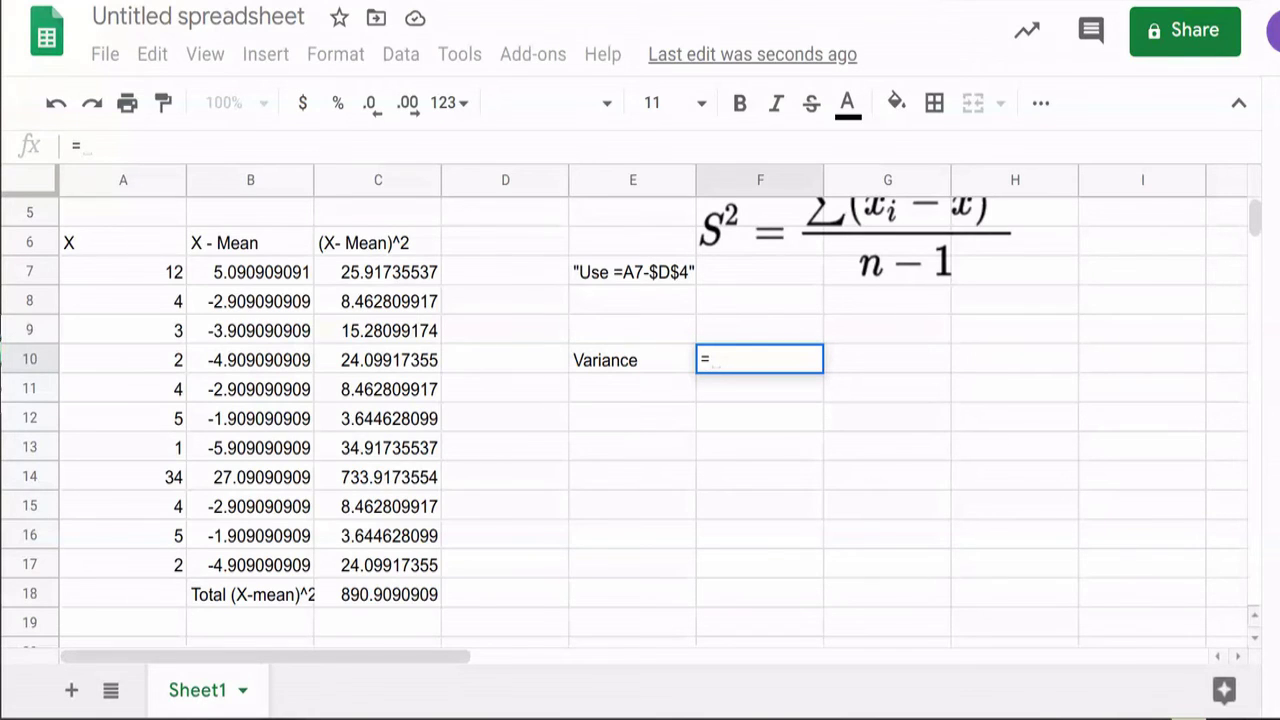
# - Complete the formula in cell F10 as =C18/11 to divide the total of squared deviations
pyautogui.click(377, 594)
pyautogui.write('/')
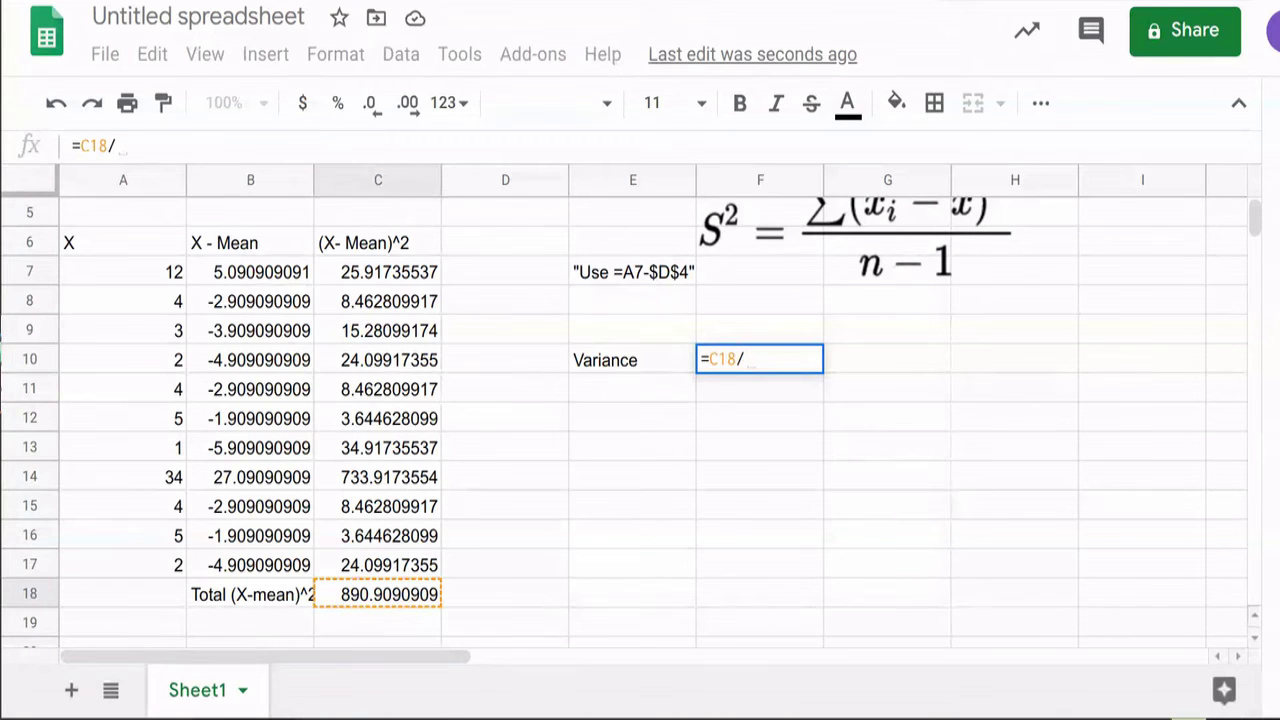
pyautogui.write('11')
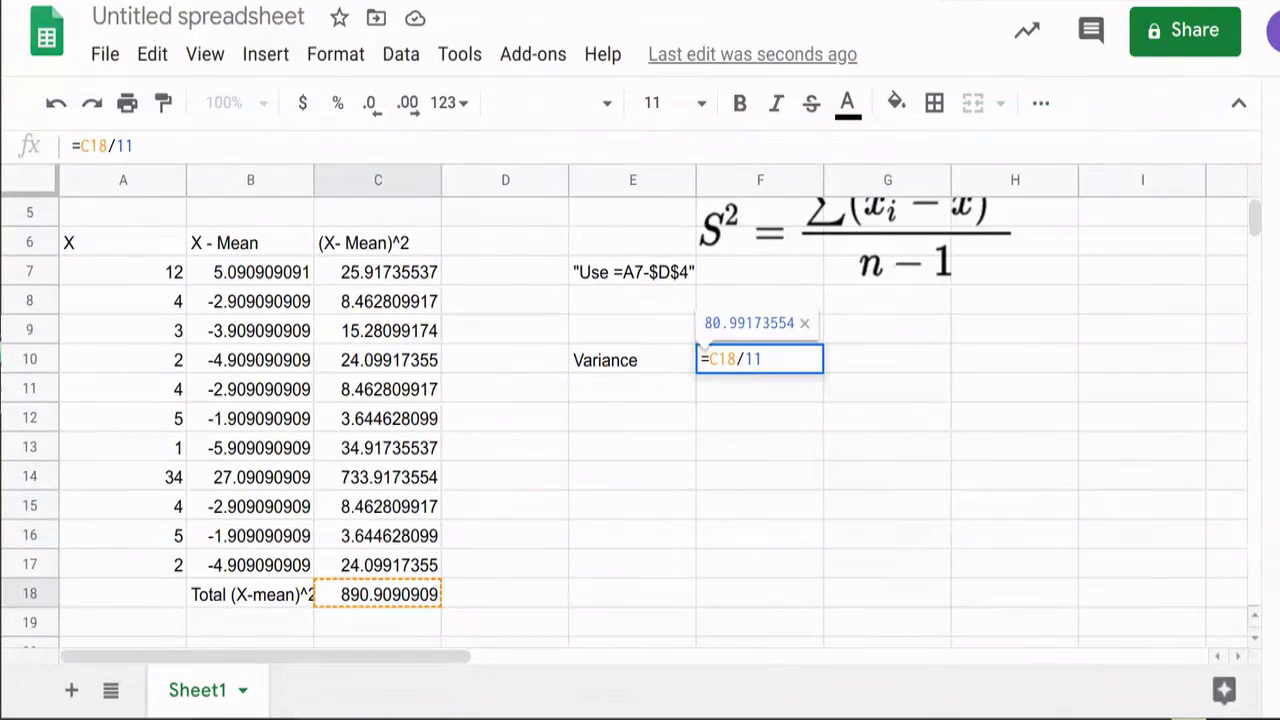
pyautogui.press('Return')
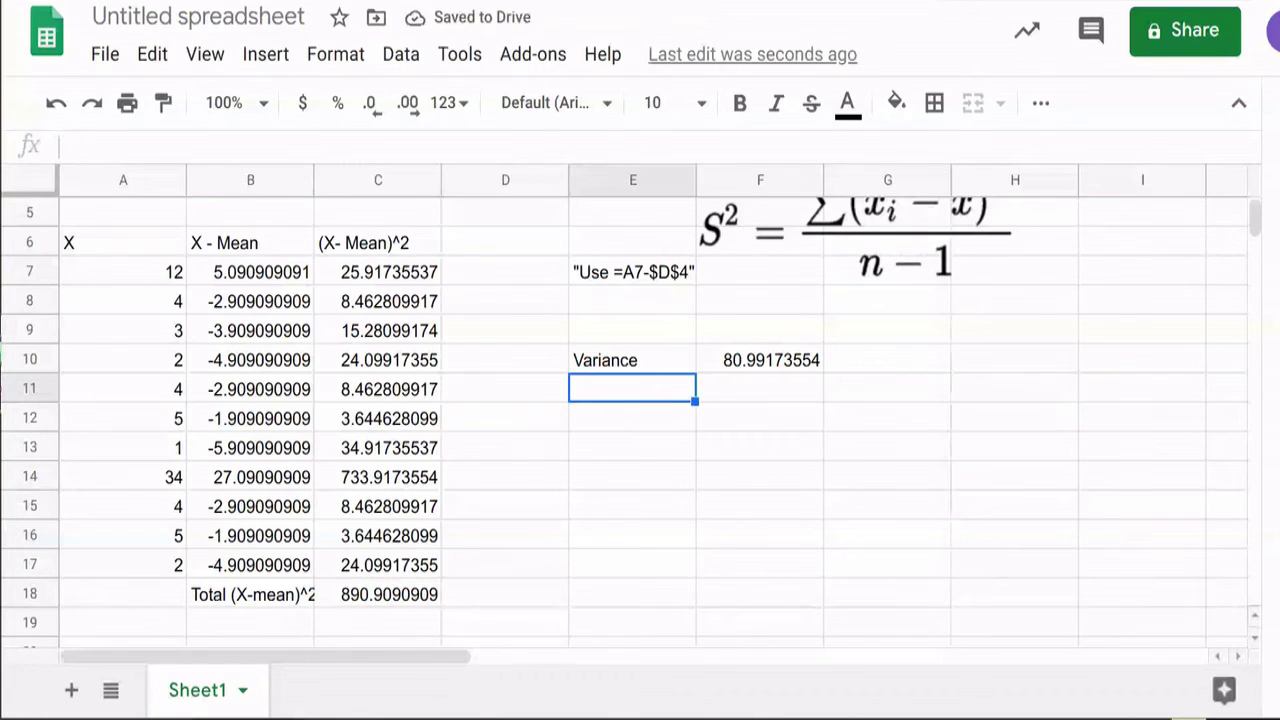
# - Enter the label "Standard D" in cell E11, below the Variance label
pyautogui.write('Standar d')
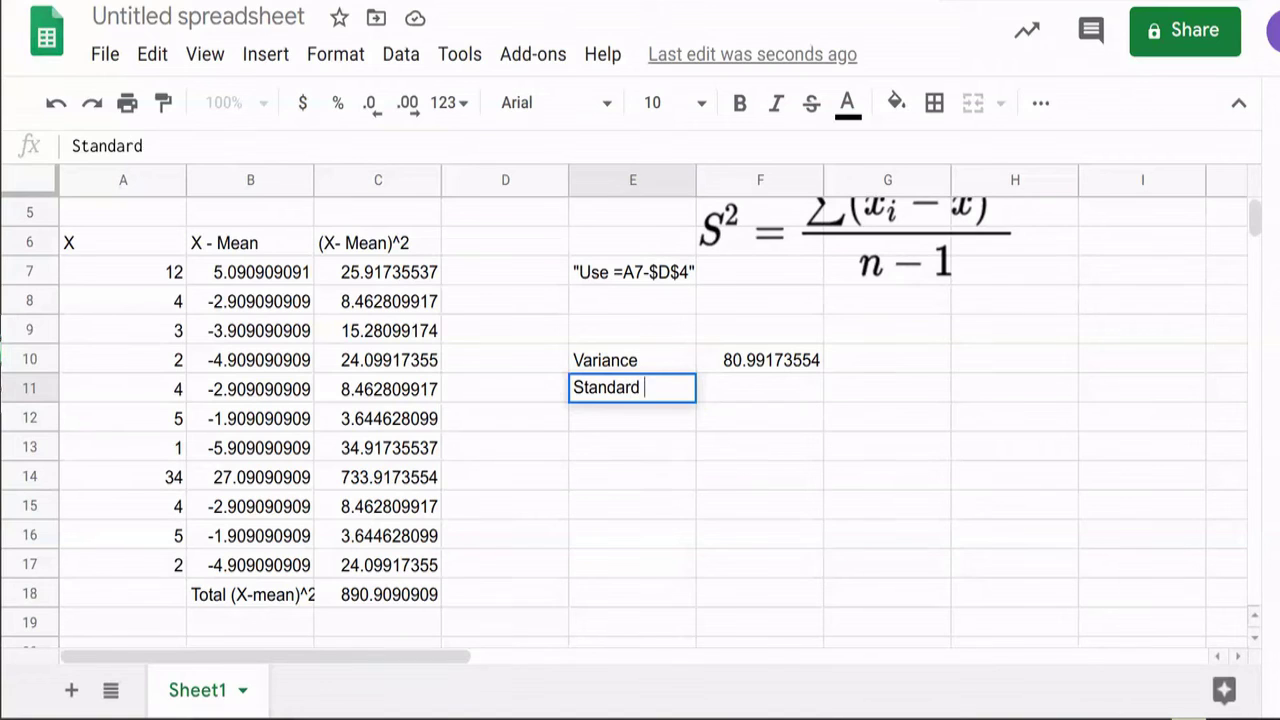
pyautogui.write(' D')
pyautogui.press('Tab')
# - Calculate the standard deviation in cell F11 with the formula =sqrt(F10)
pyautogui.write('=')
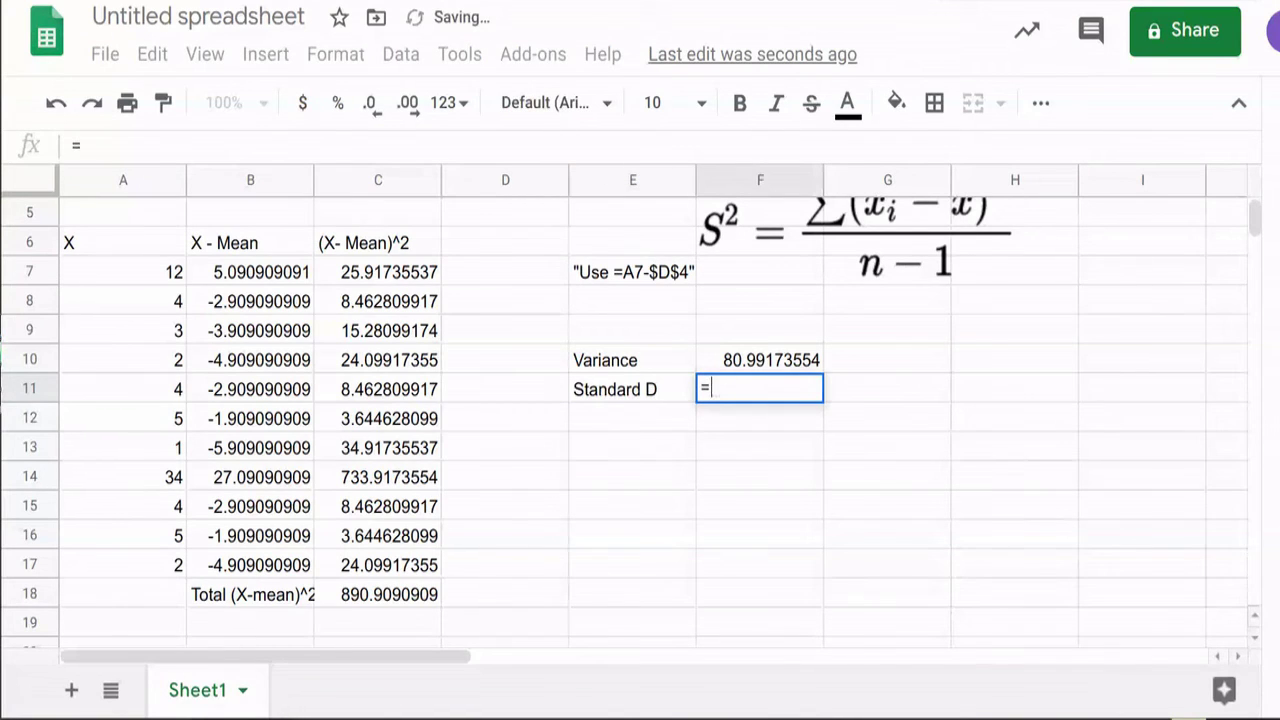
pyautogui.write('s')
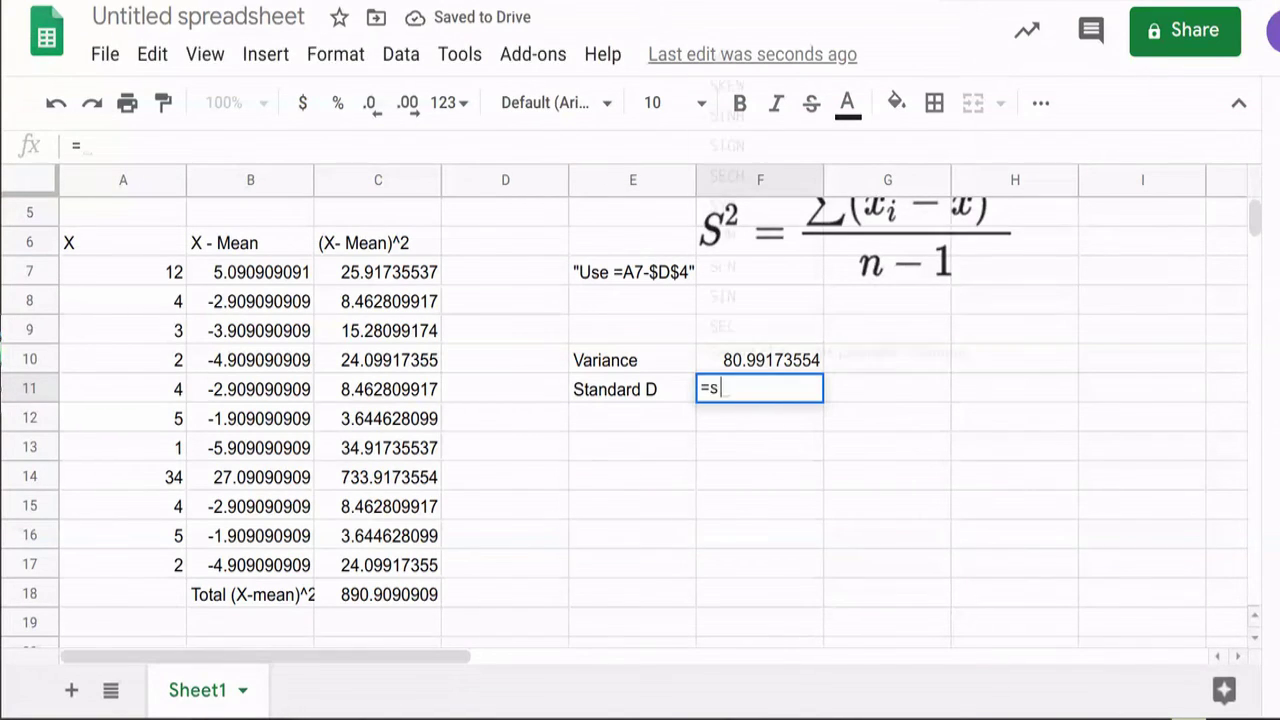
pyautogui.write('qrt(')
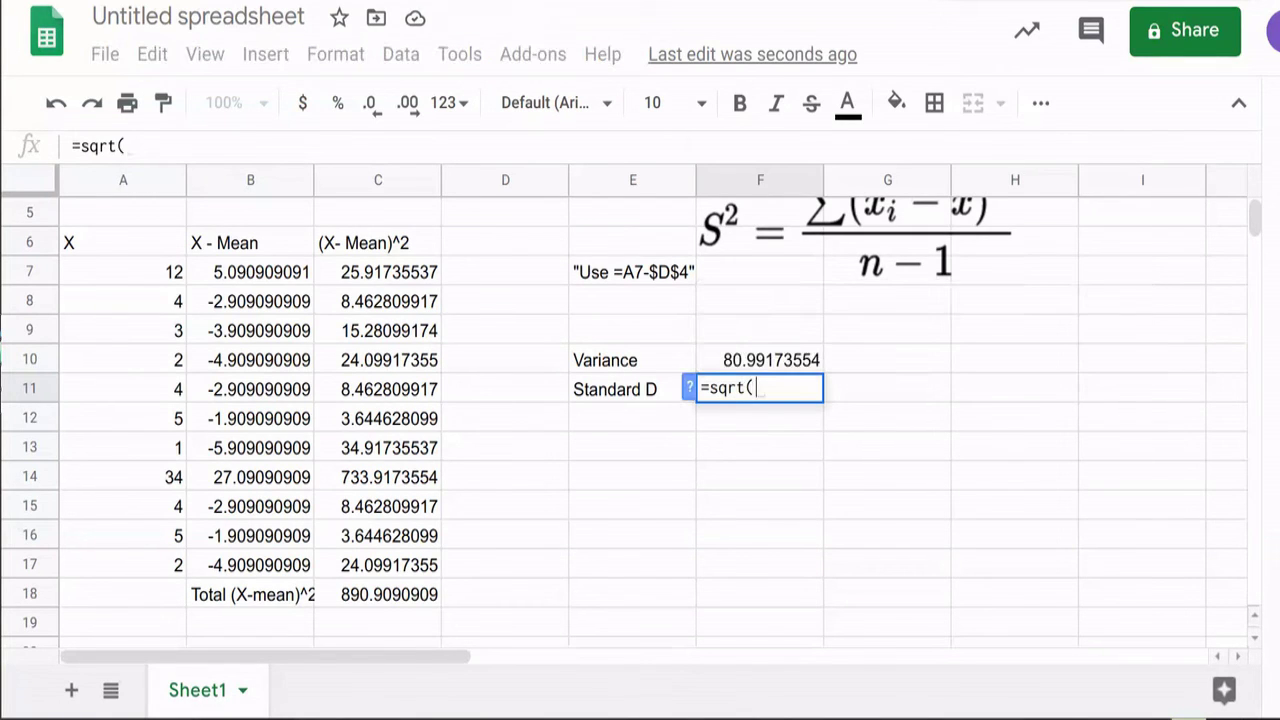
pyautogui.click(760, 360)
pyautogui.press('Tab')
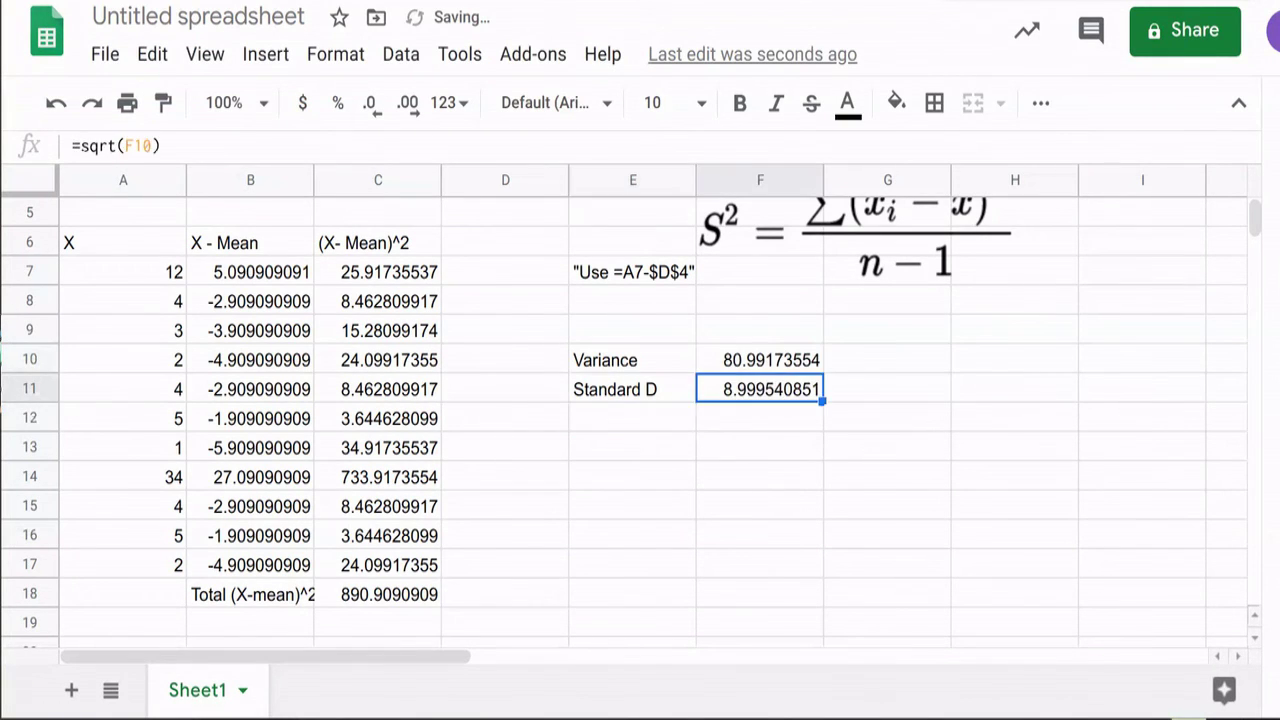
# - Add the note "=sqrt(Number) with a leading quotation mark as text in cell G11, beside the standard deviation
pyautogui.write('"Sqwr')
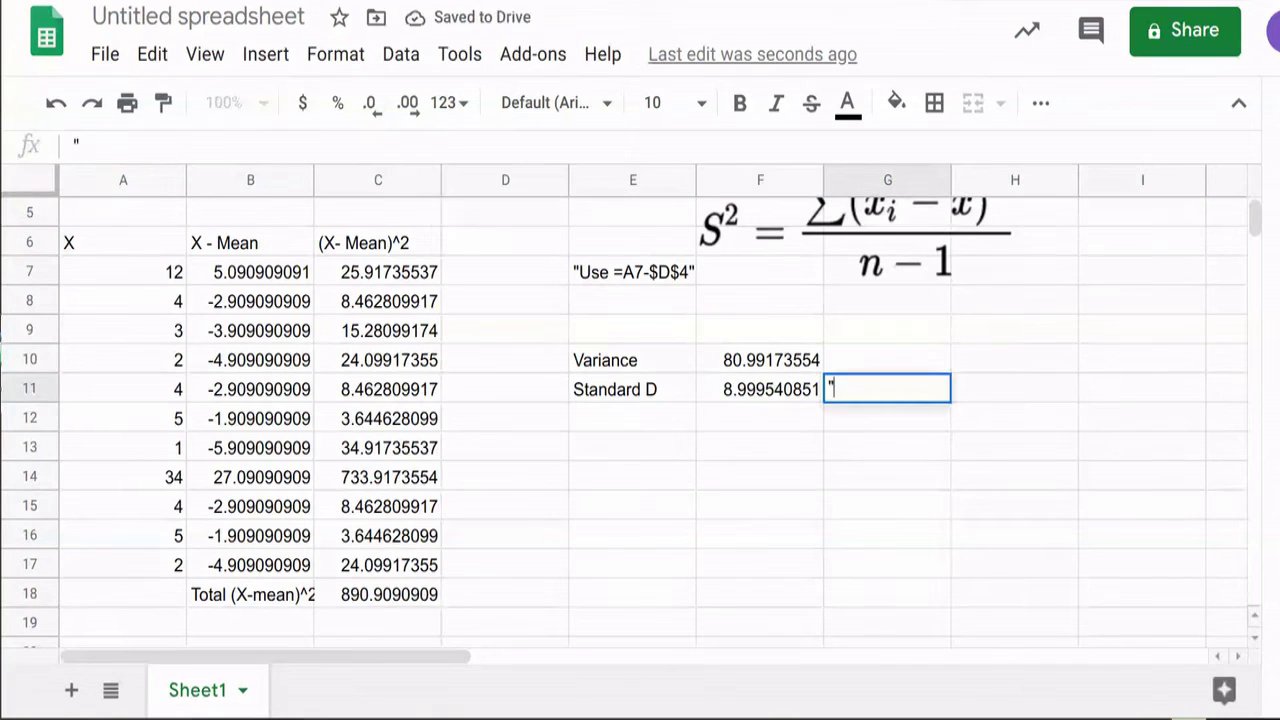
pyautogui.press('BackSpace')
pyautogui.press('BackSpace')
pyautogui.press('BackSpace')
pyautogui.press('BackSpace')
pyautogui.write('=sqrt')
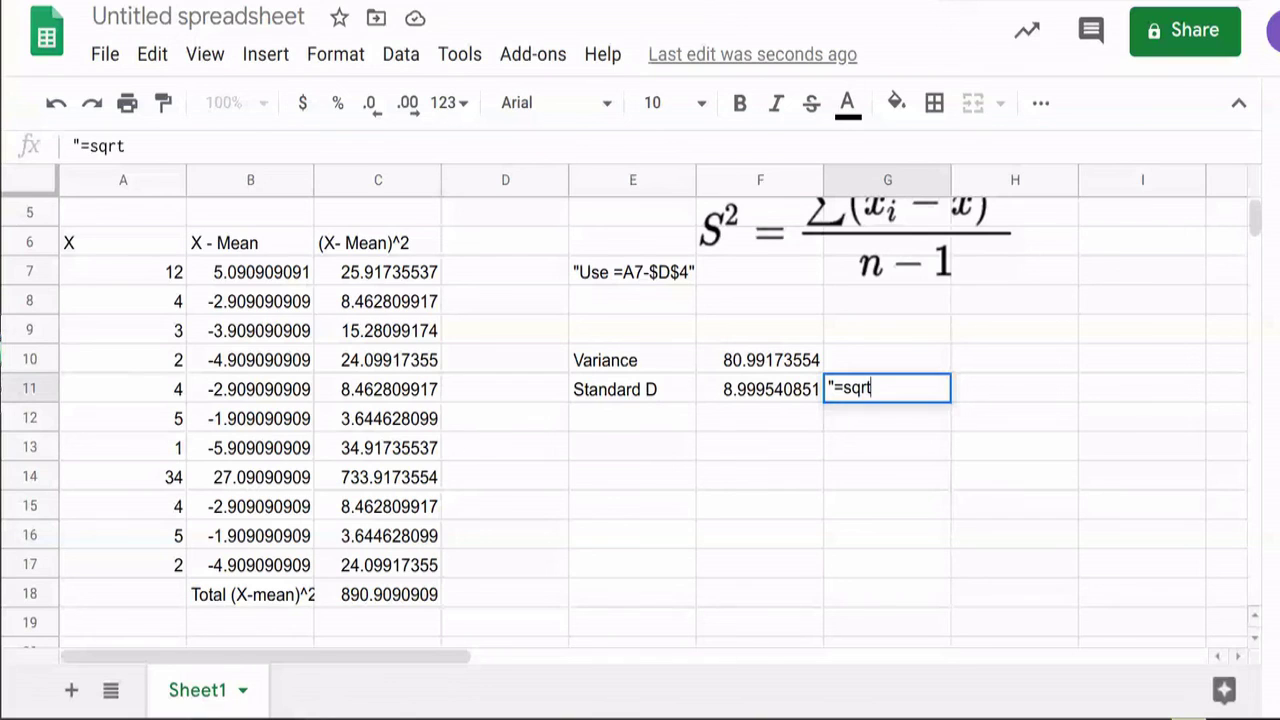
pyautogui.write('(Number)')
pyautogui.press('Return')
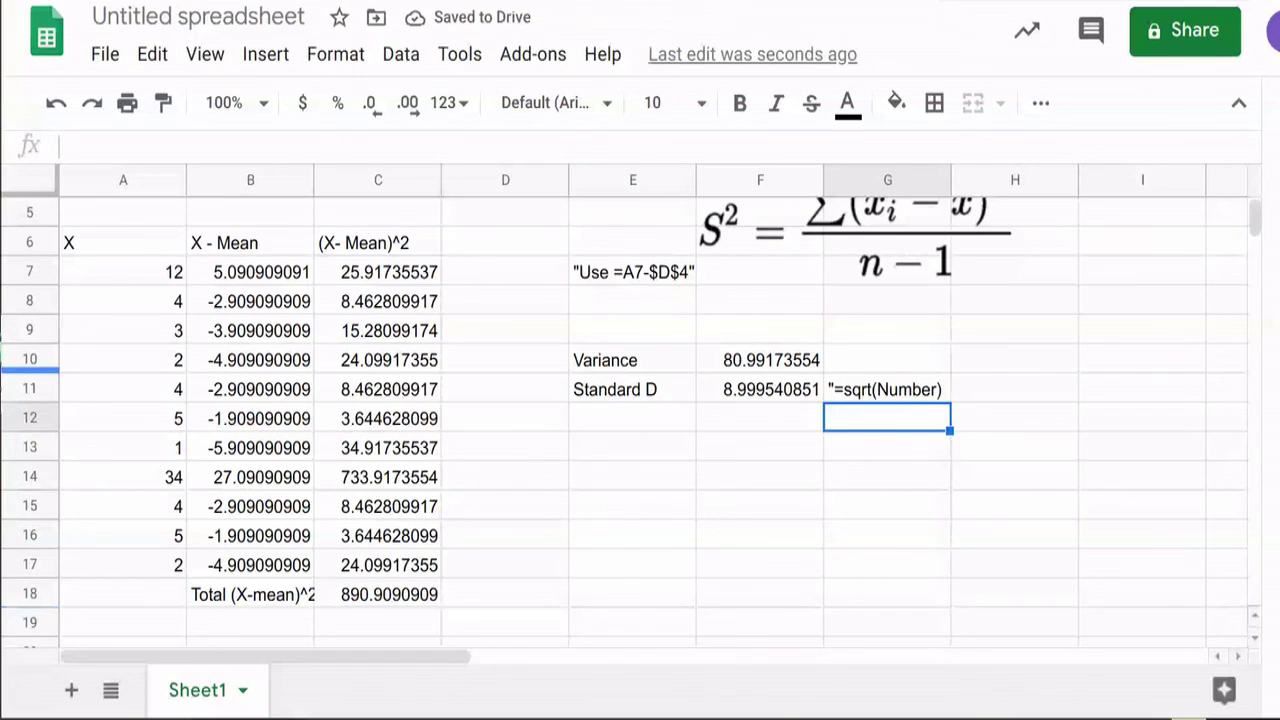
# - Narrow column A to fit its numbers and widen column B slightly to fit the "Total (X-mean)^2" label
pyautogui.moveTo(184, 180); pyautogui.dragTo(106, 180)
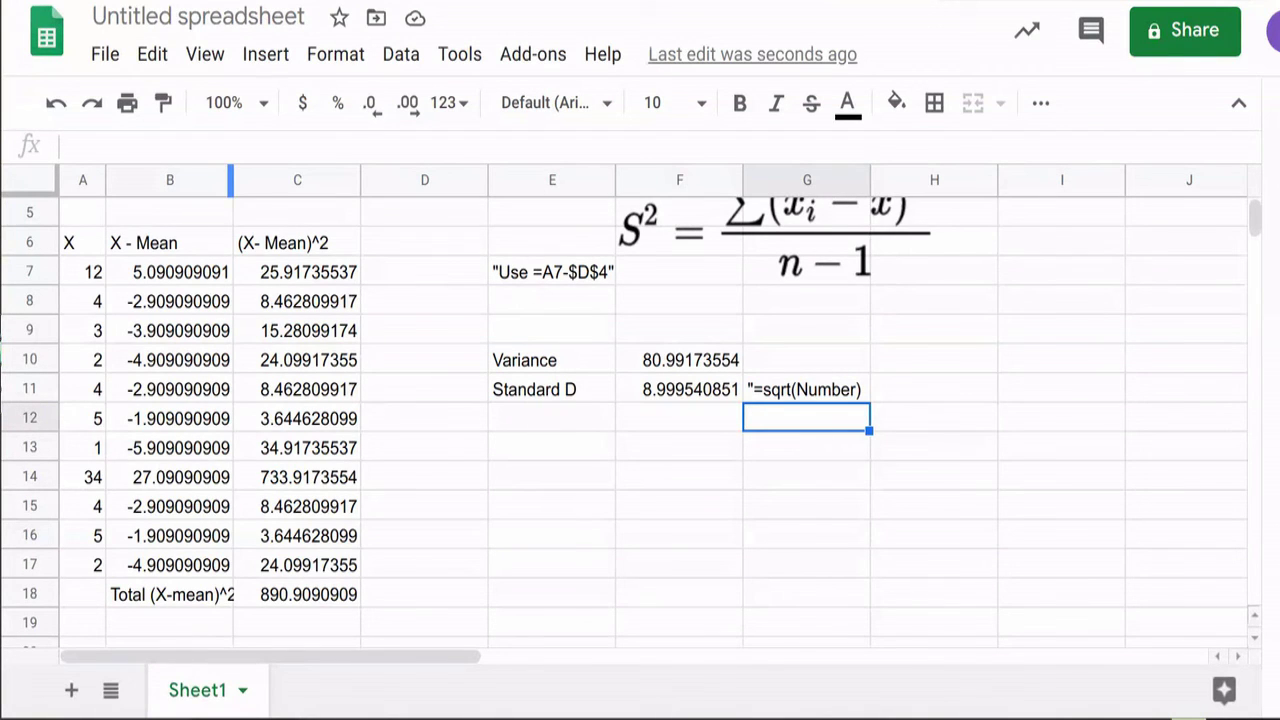
pyautogui.moveTo(231, 180)
pyautogui.mouseDown()
pyautogui.moveTo(274, 180)
pyautogui.moveTo(245, 180)
pyautogui.mouseUp()
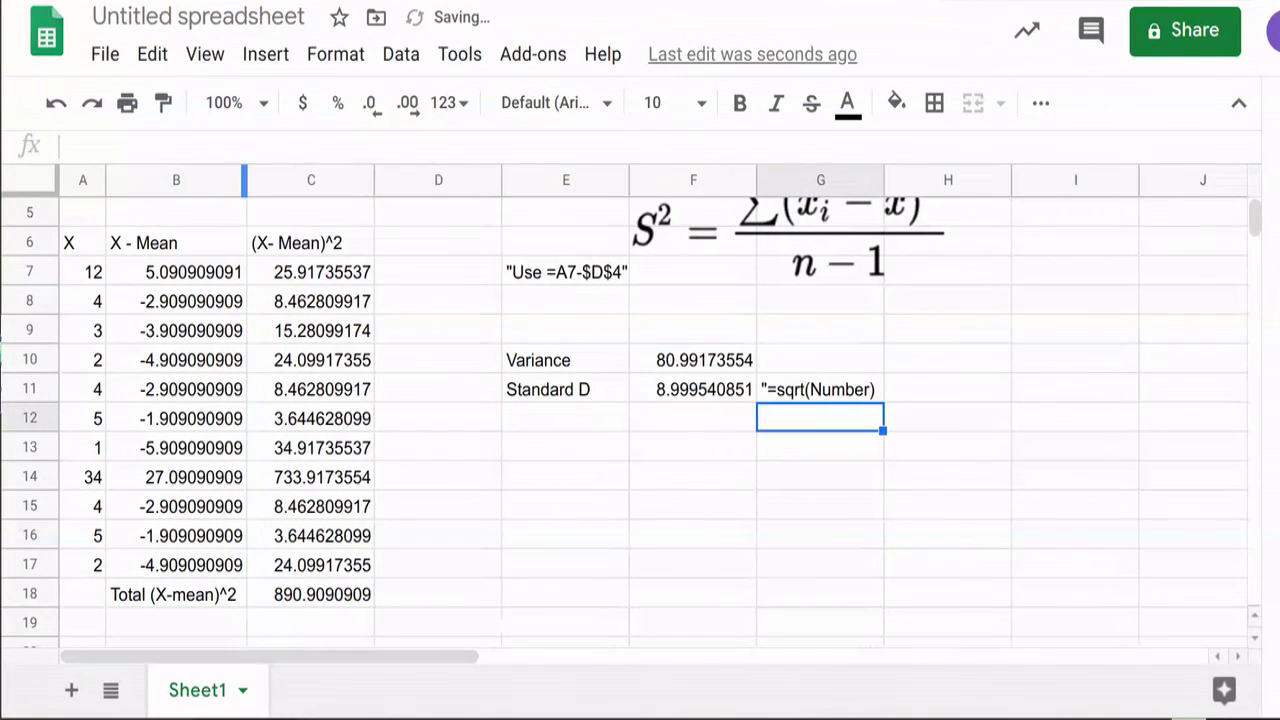